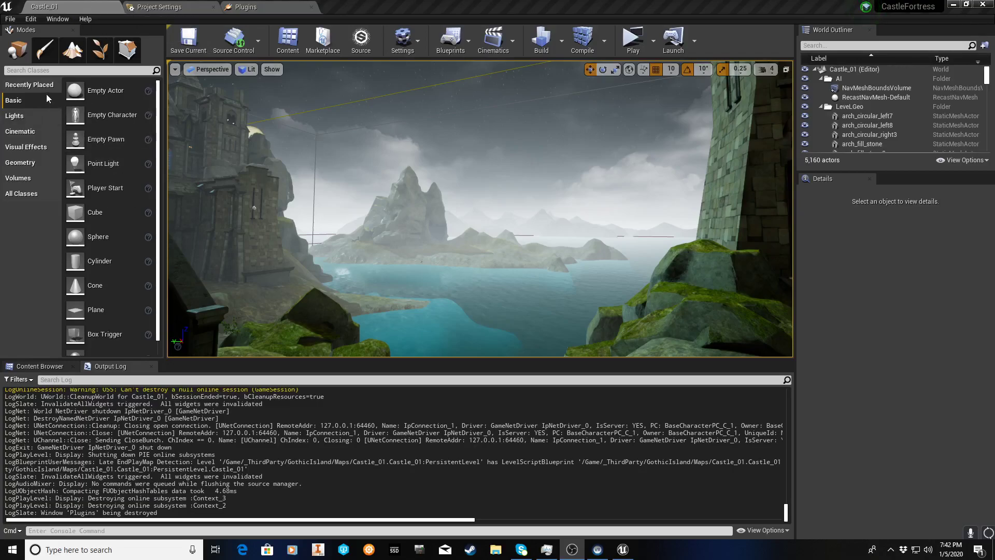
Step: In the Content Browser, go to the top-level Content folder and open the FPS folder
click(52, 367)
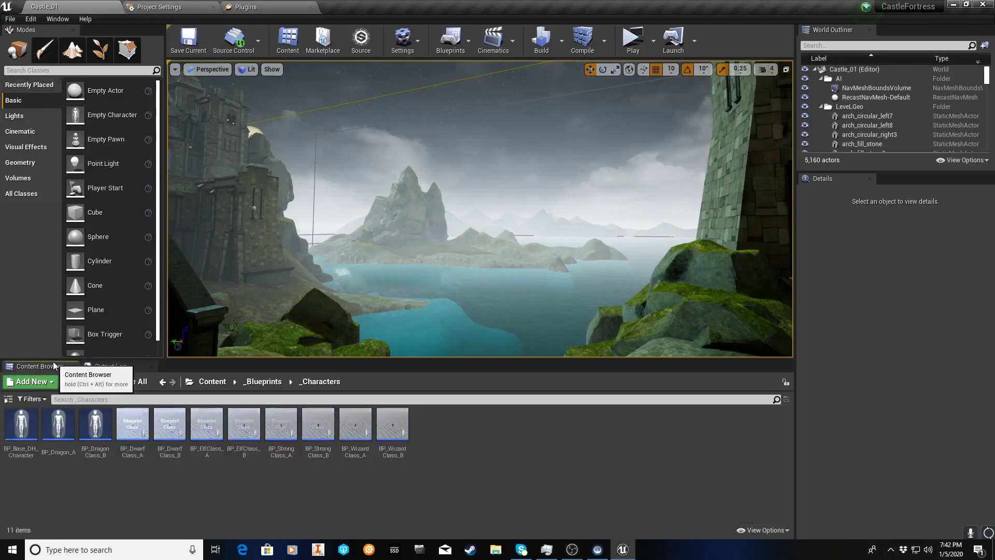
click(213, 382)
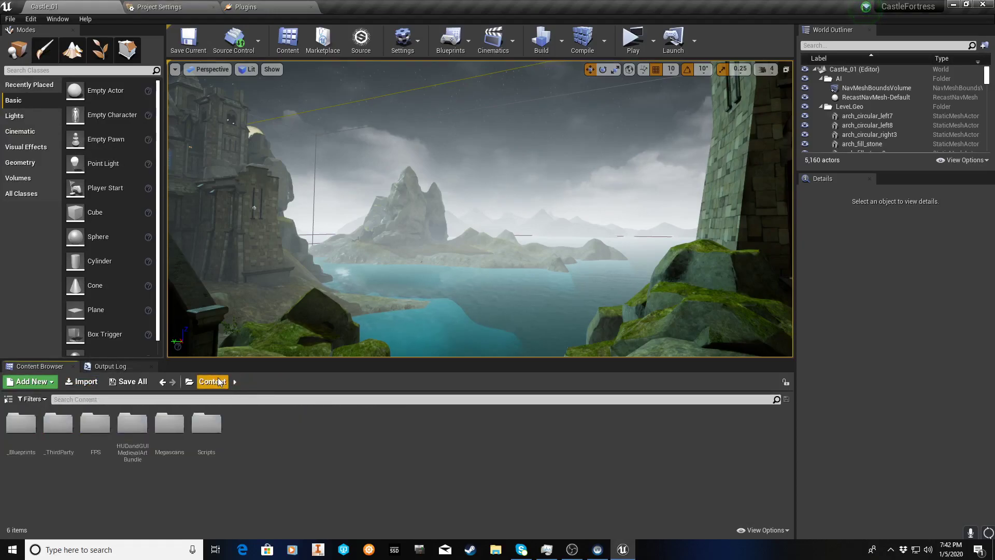
click(91, 429)
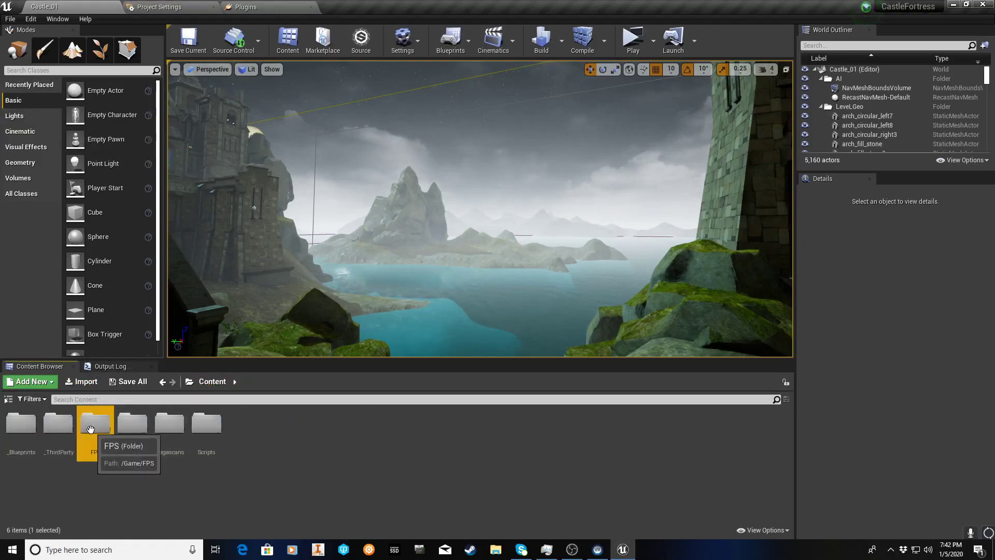
double_click(91, 429)
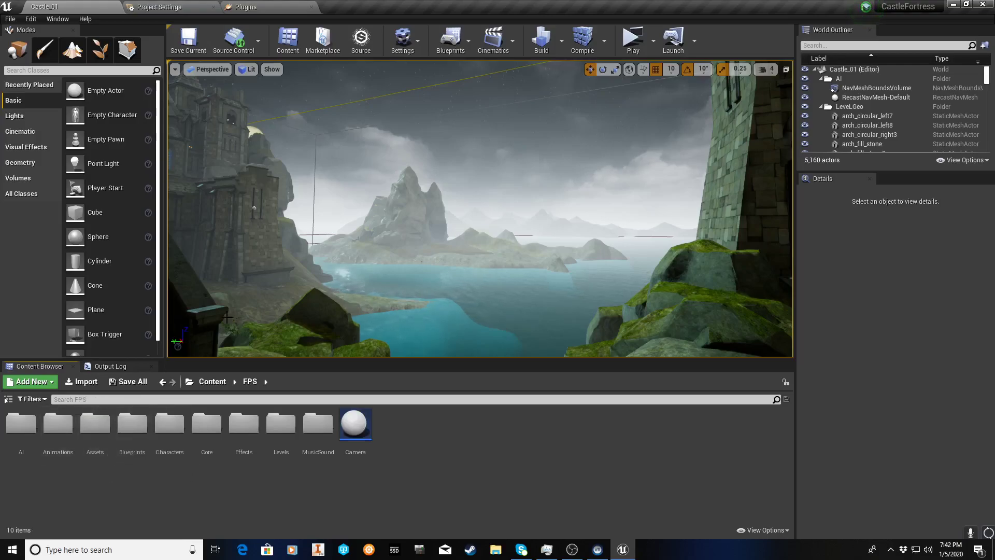
Step: Filter the Built-In plugins by 'raw' to confirm Windows RawInput is enabled
click(267, 8)
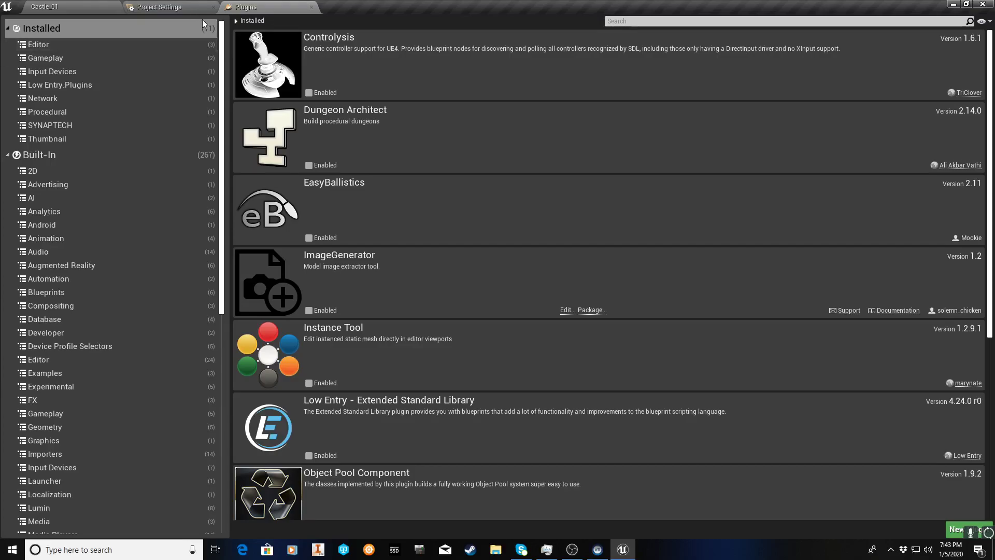
click(66, 156)
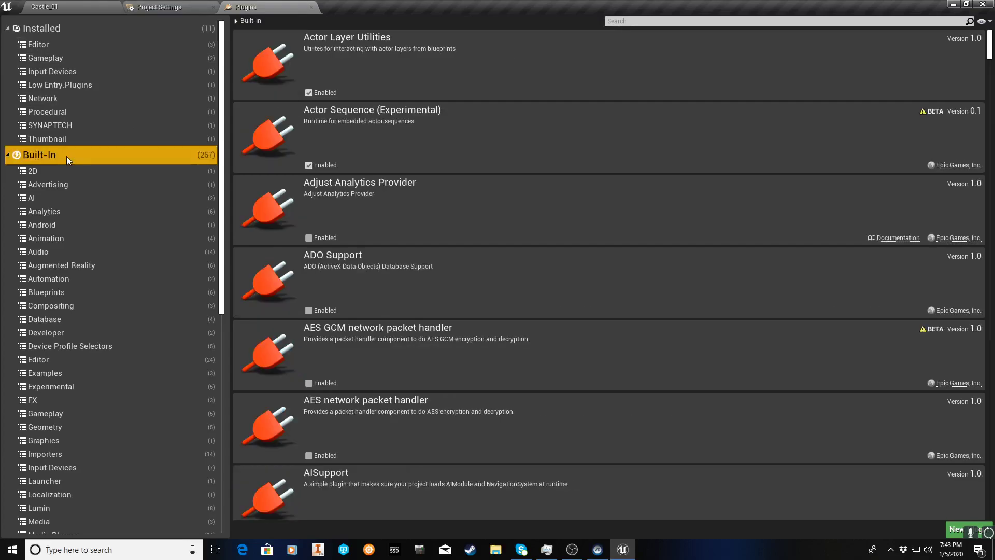
click(629, 22)
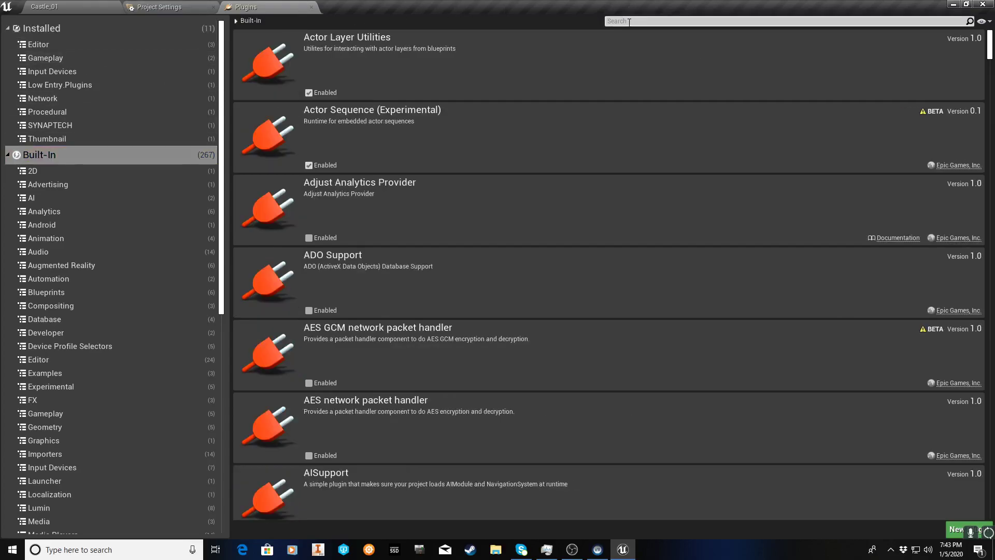
text(raw)
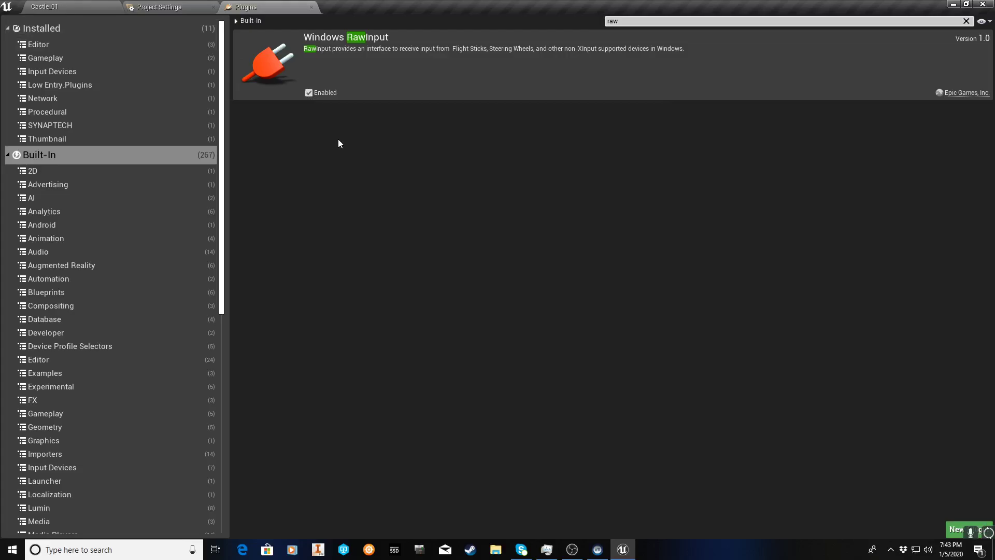
Step: Open the Raw Input plugin page in Project Settings
click(185, 8)
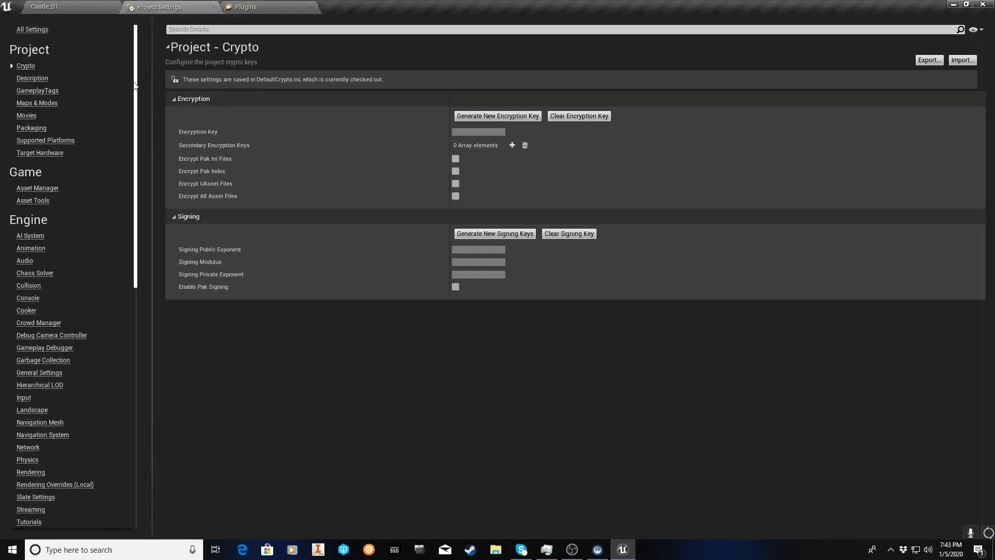
drag(134, 85, 131, 353)
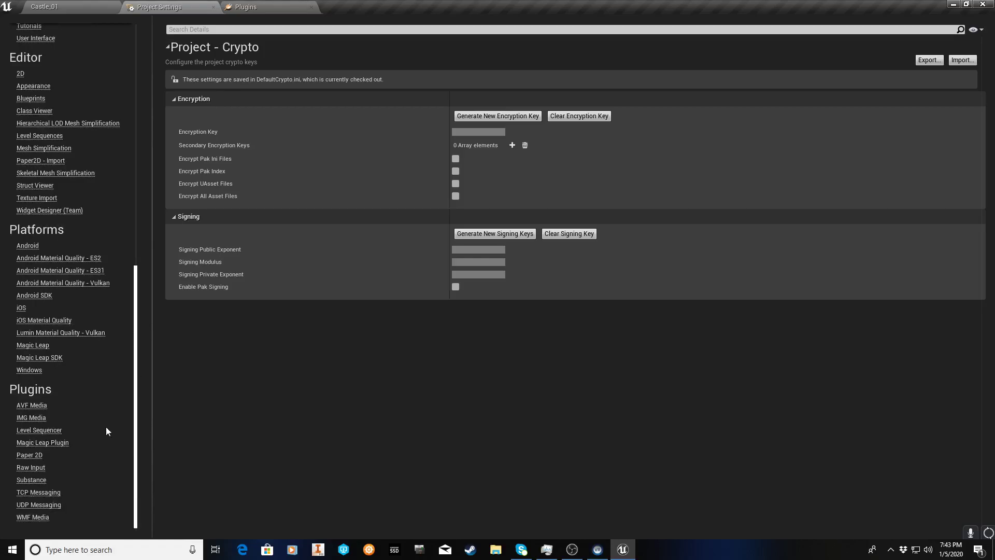
click(30, 469)
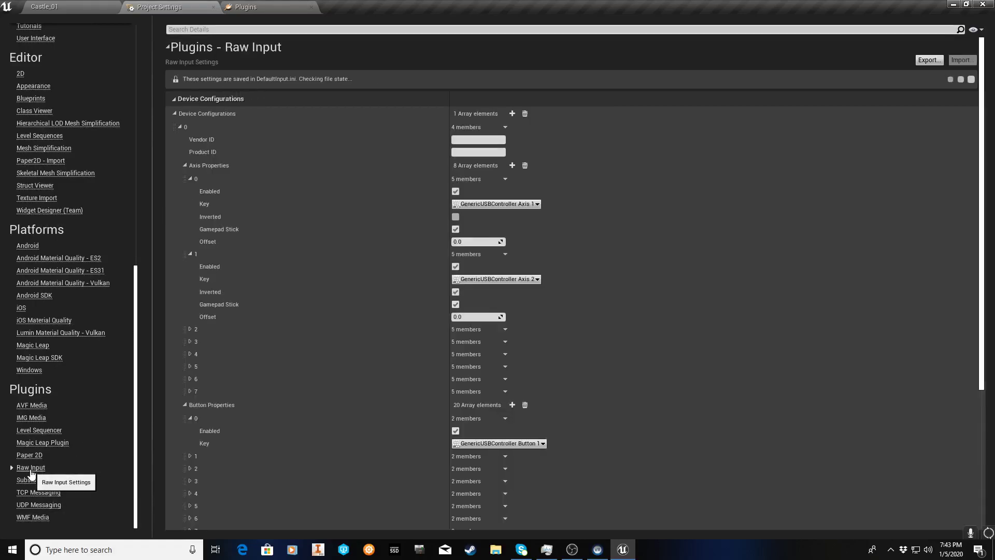
Step: Add a second device configuration, then delete it, leaving just one
click(180, 126)
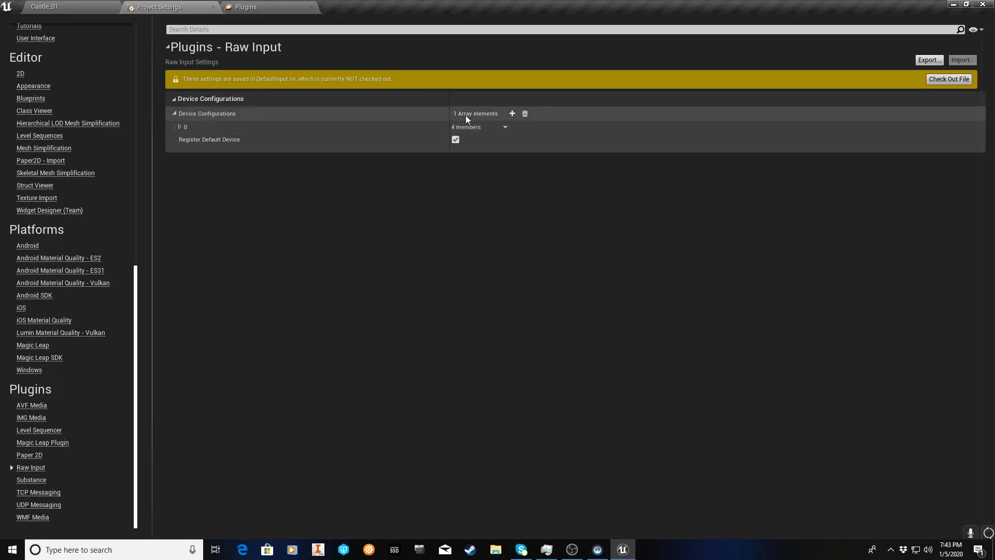
click(512, 113)
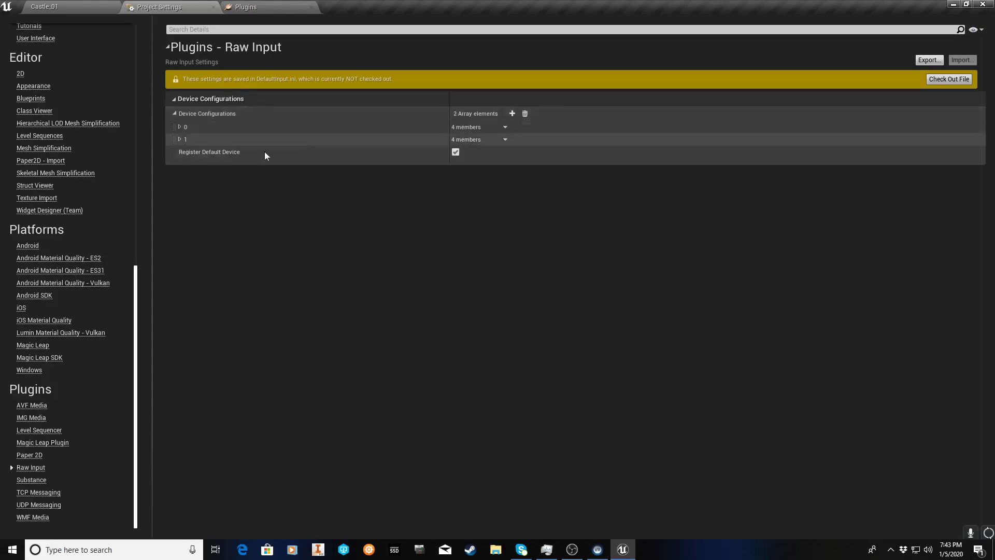
click(179, 140)
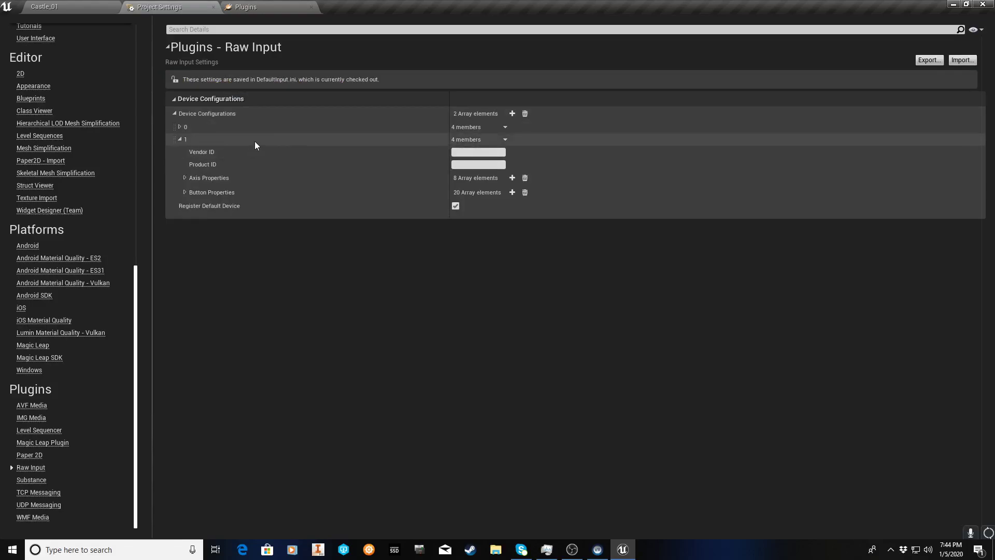
click(505, 139)
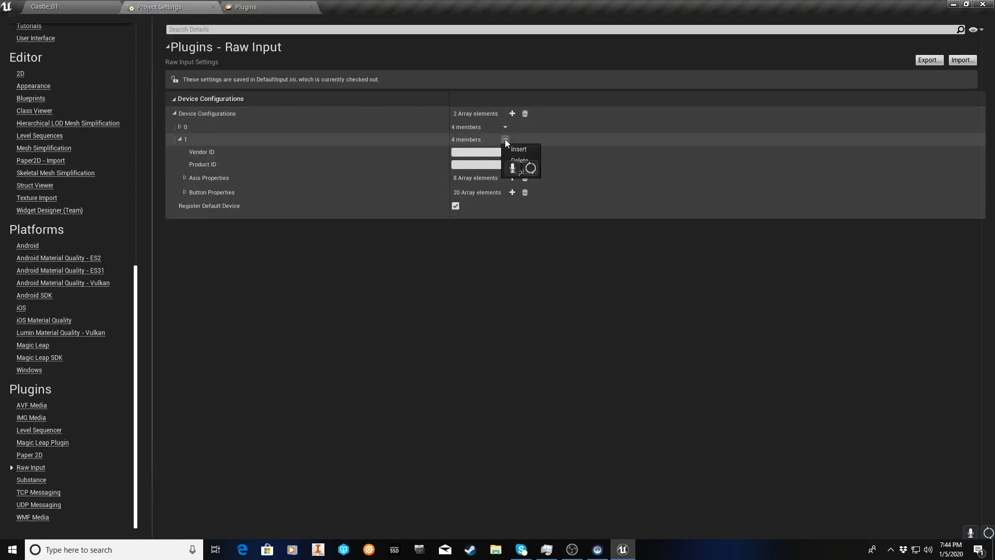
click(511, 160)
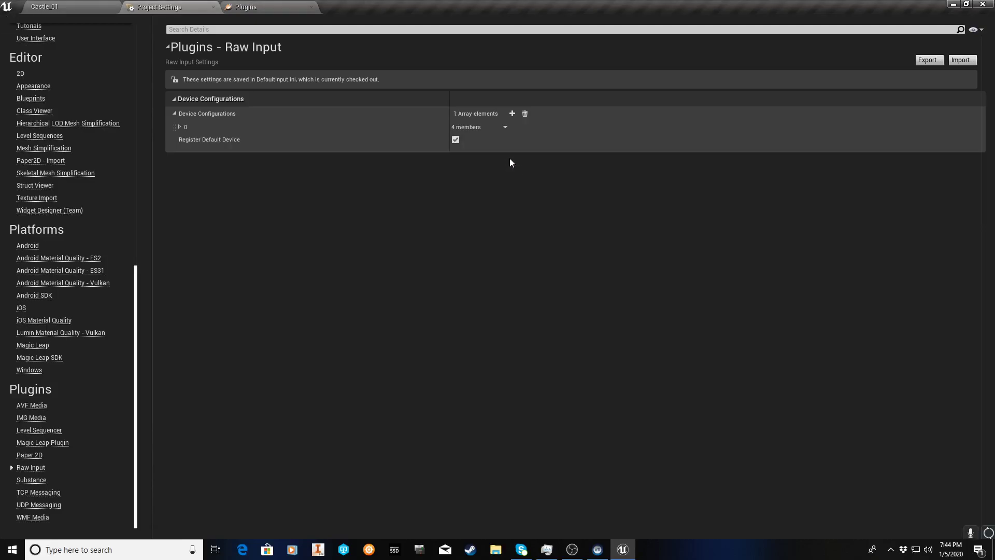
Step: Expand device configuration 0, type 0 as Vendor ID, then erase it to leave it blank
click(179, 126)
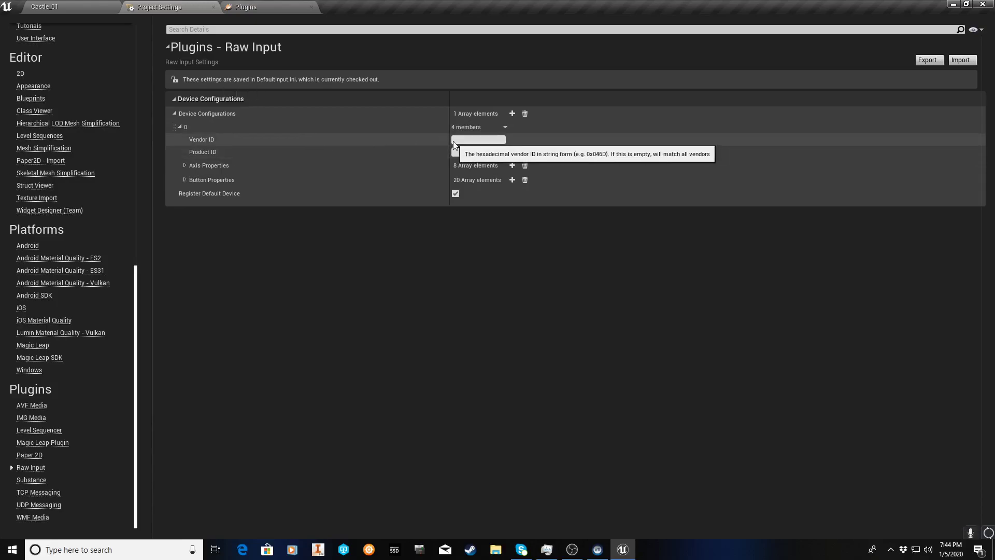
click(493, 137)
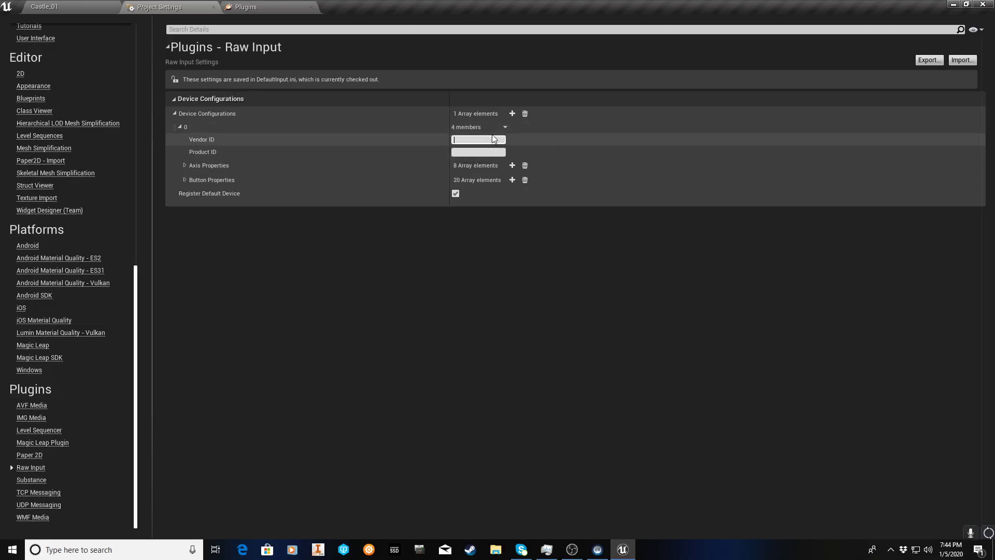
text(0x044F)
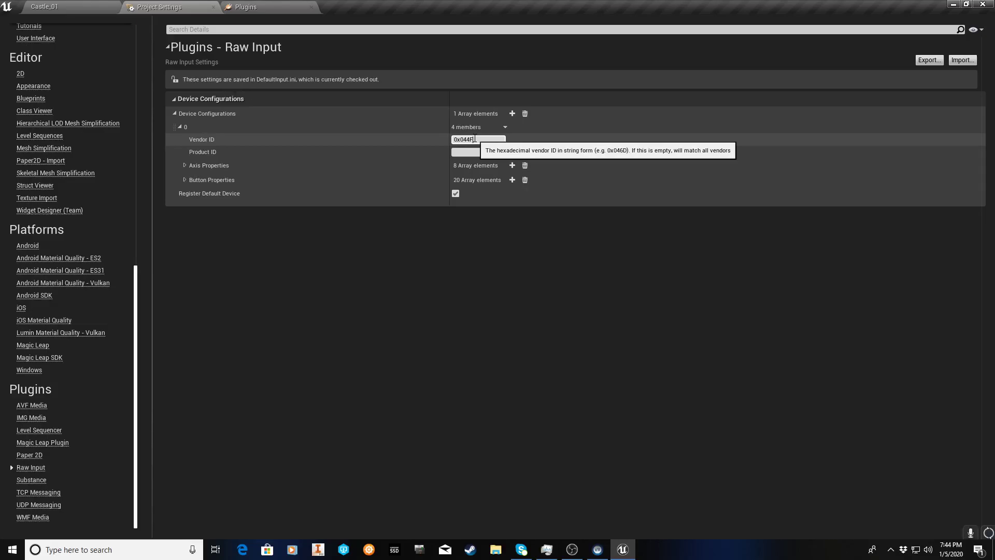
key(BackSpace)
key(BackSpace)
key(BackSpace)
key(BackSpace)
key(BackSpace)
key(BackSpace)
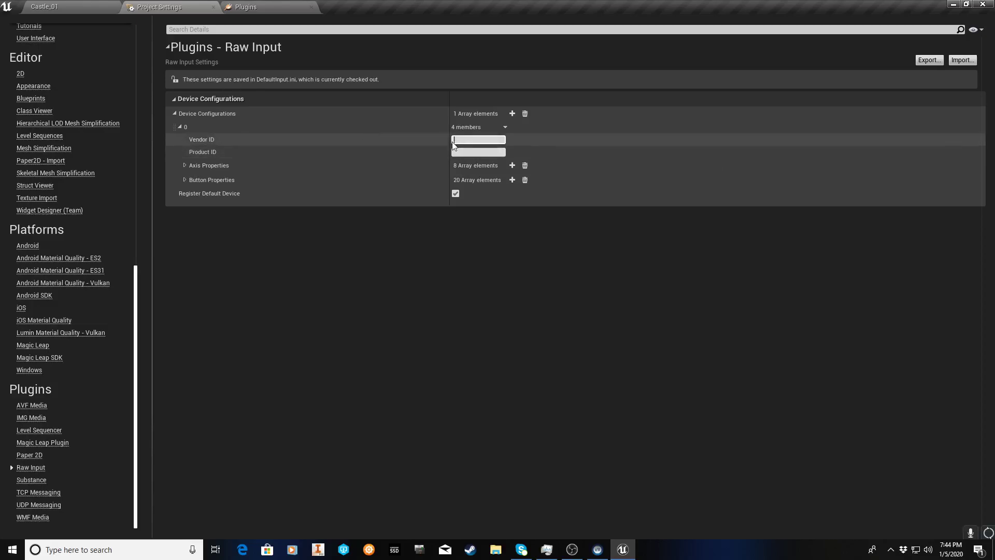
Step: Expand the device's Axis Properties and Button Properties lists
click(184, 164)
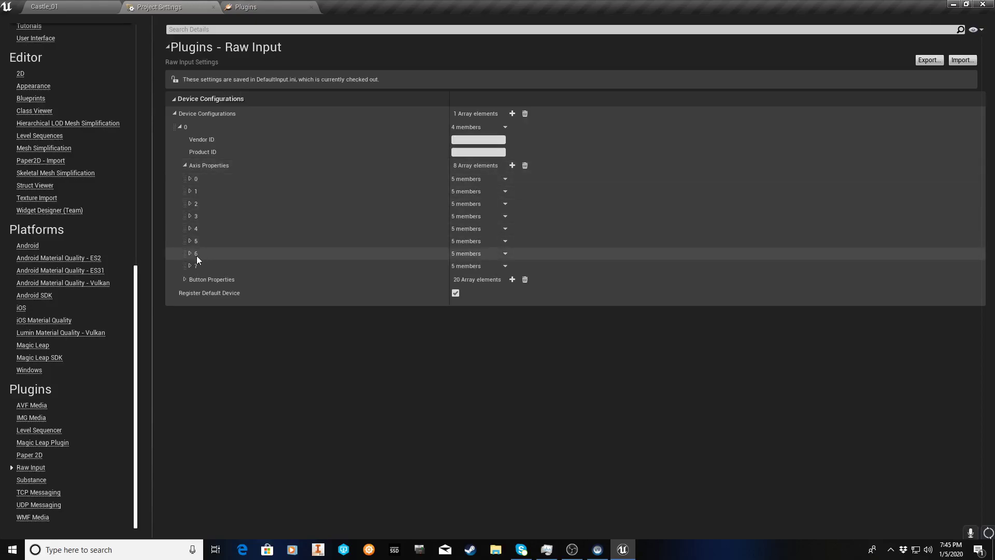
click(185, 279)
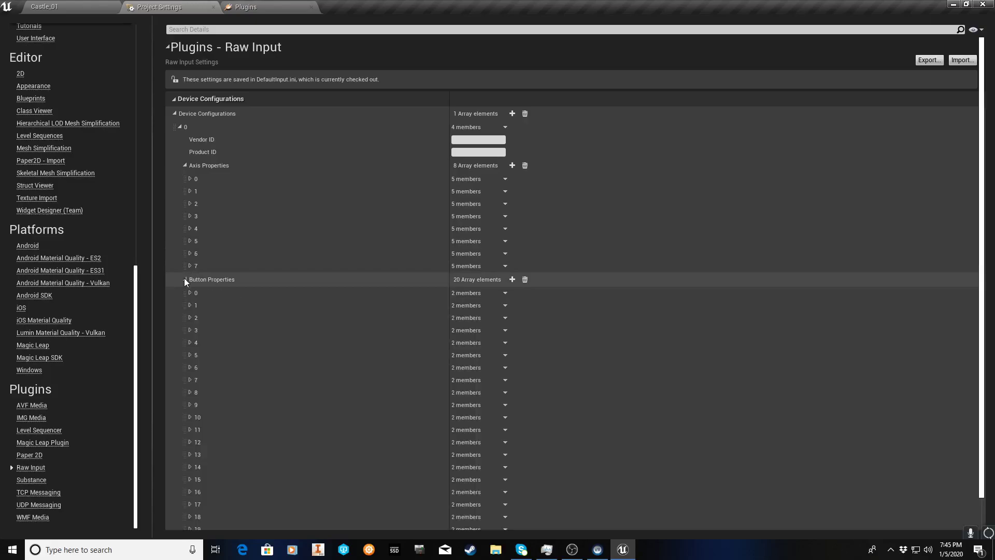
scroll(230, 351, down, 1)
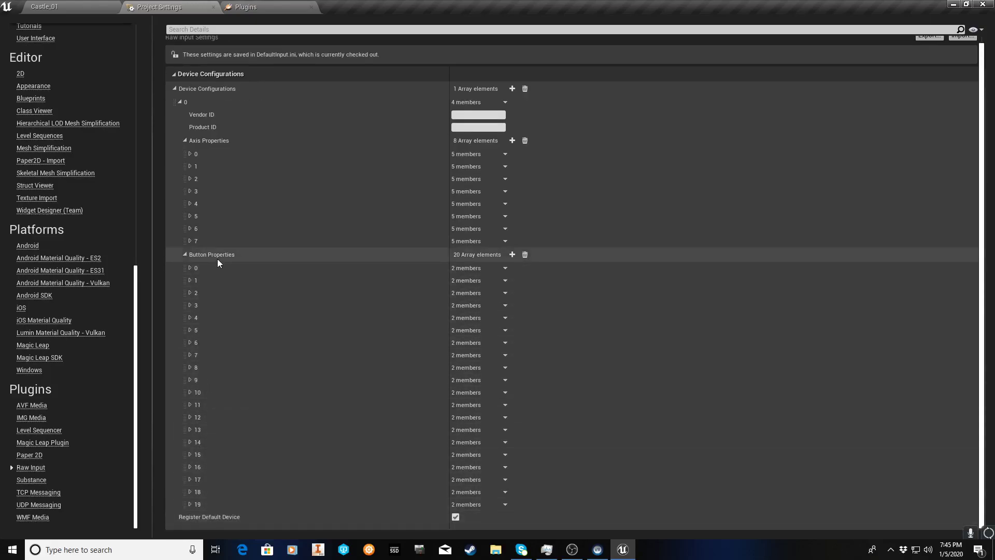
scroll(216, 256, up, 1)
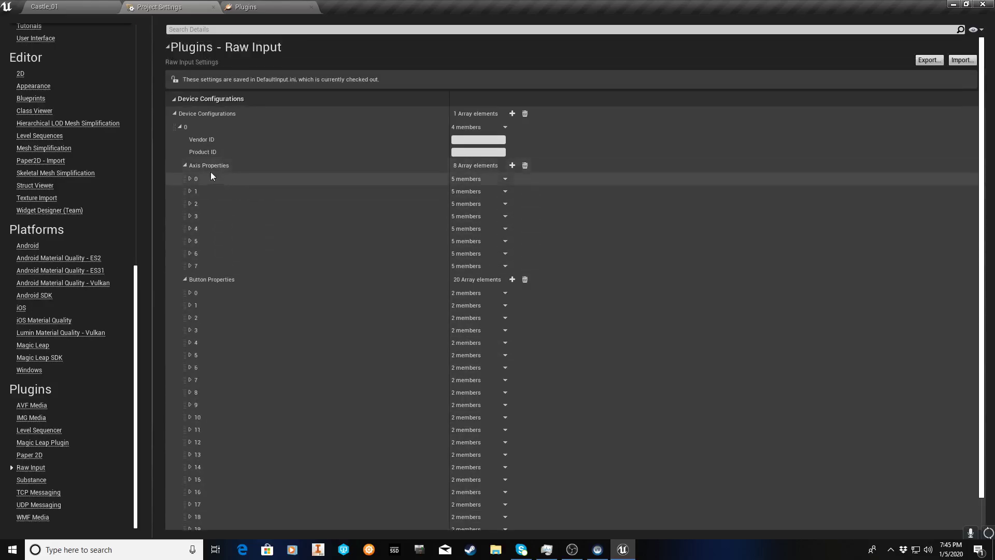
Step: Expand axis entries 1, 0 and 7 to review their GenericUSBController Axis 2, 1 and 8 mappings
click(191, 192)
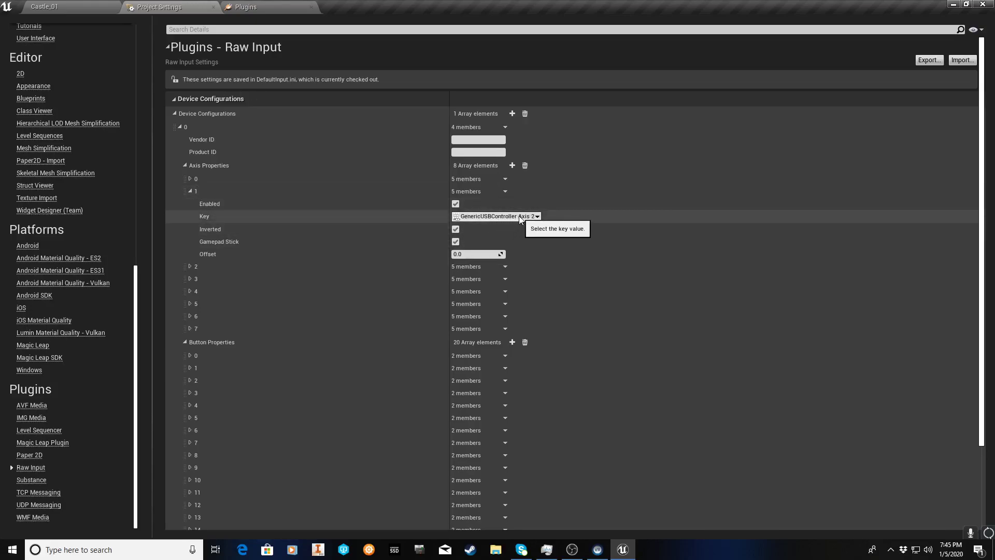
click(190, 179)
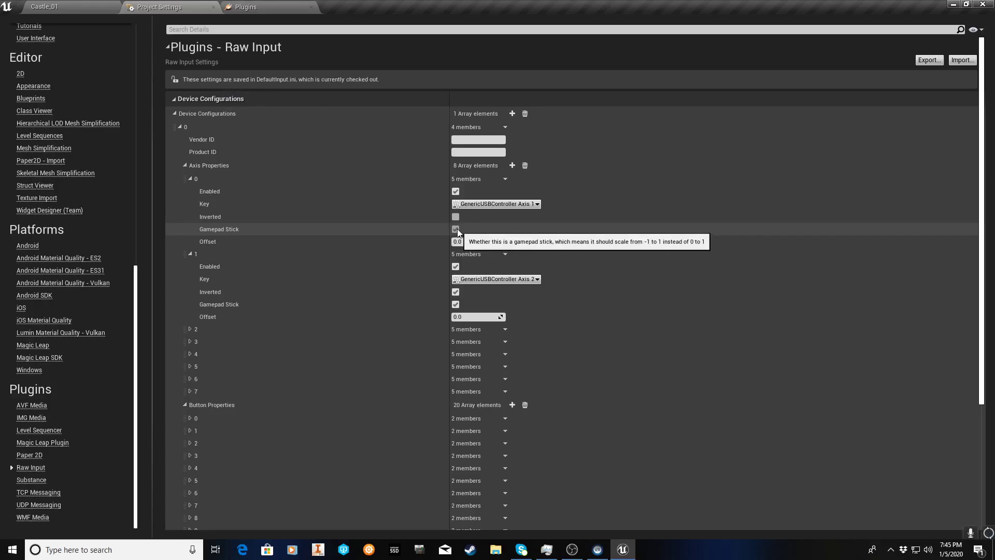
click(189, 392)
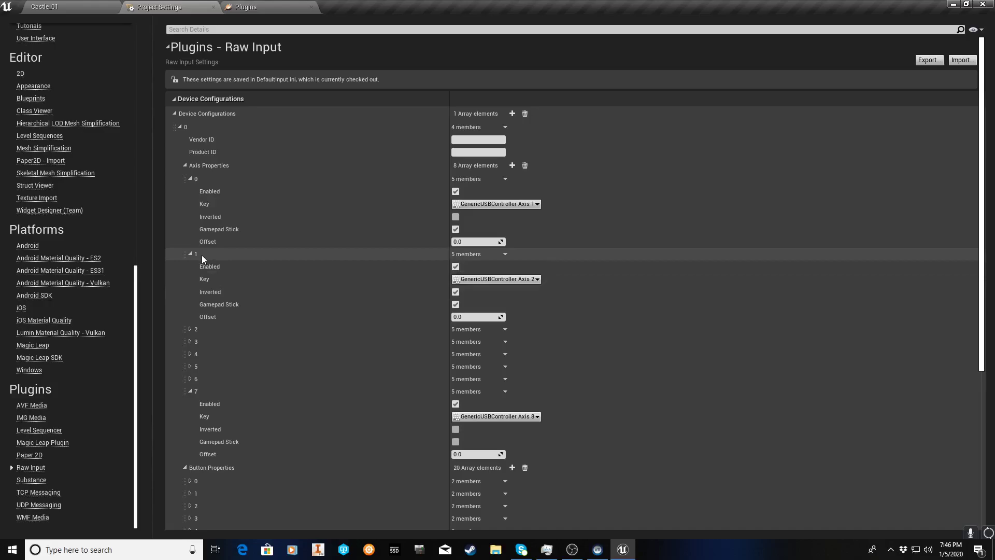
Step: Expand axis entry 2 (GenericUSBController Axis 3) and turn on its Gamepad Stick option
click(190, 330)
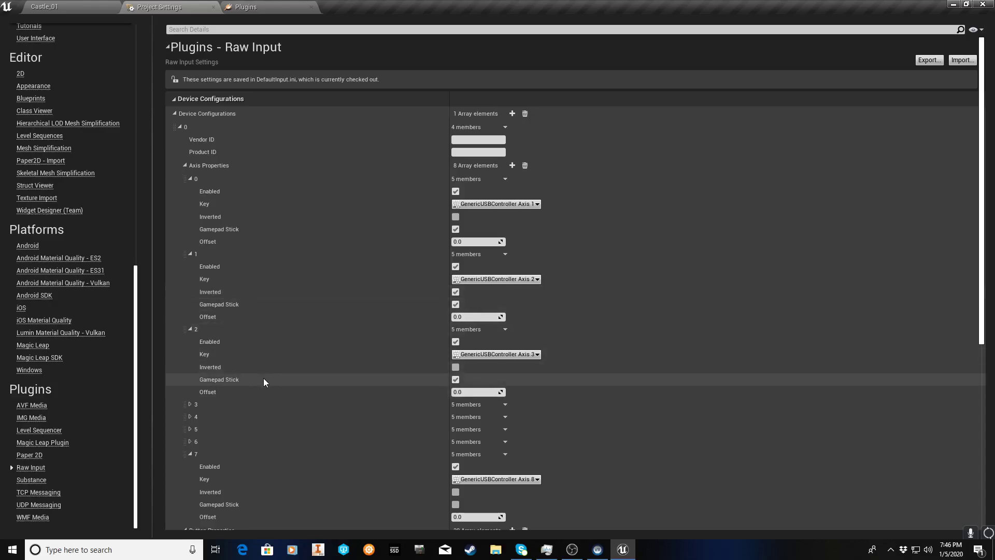
mouse_move(229, 381)
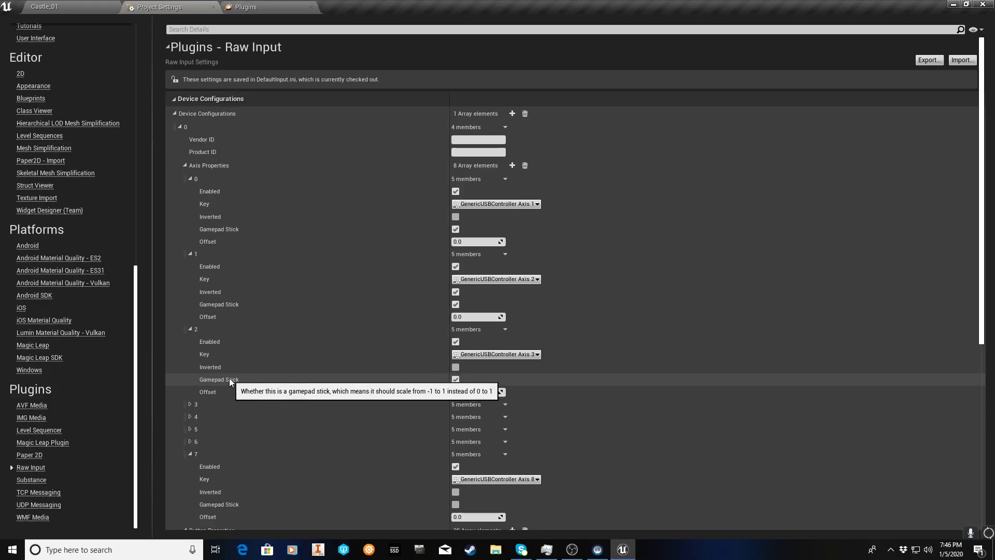
click(455, 378)
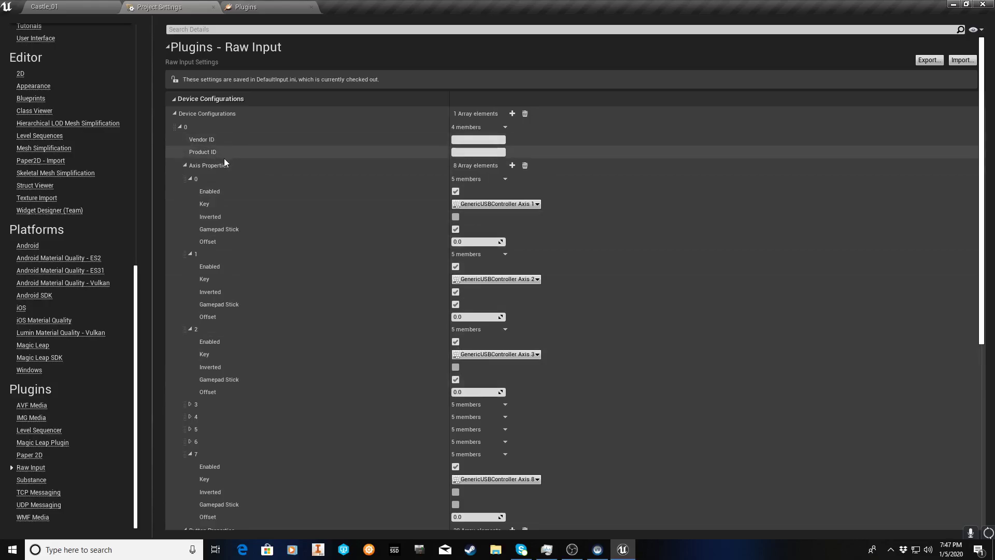
Step: Open the engine Input settings and scroll down to the axis mappings
drag(134, 285, 113, 67)
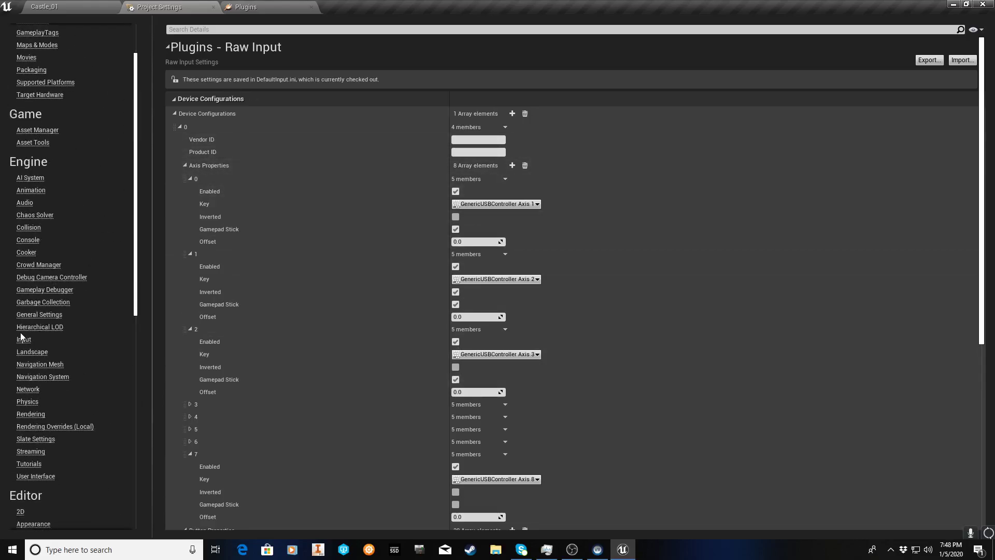
click(23, 340)
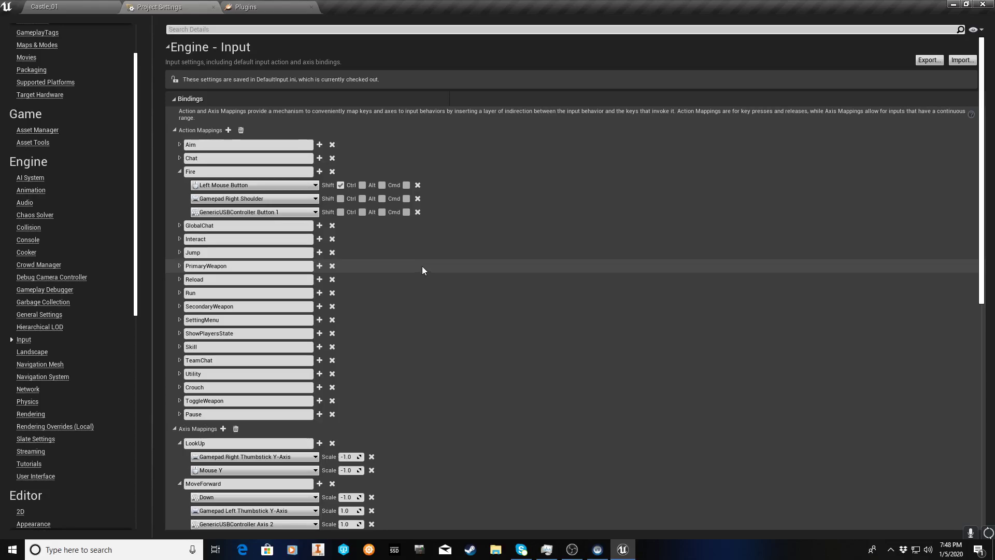
scroll(316, 313, down, 4)
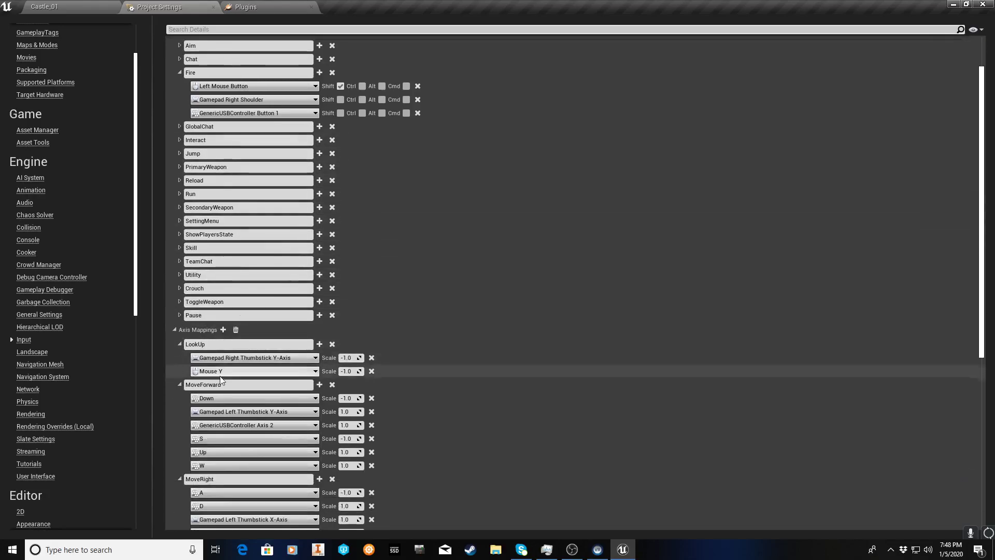
scroll(210, 401, down, 3)
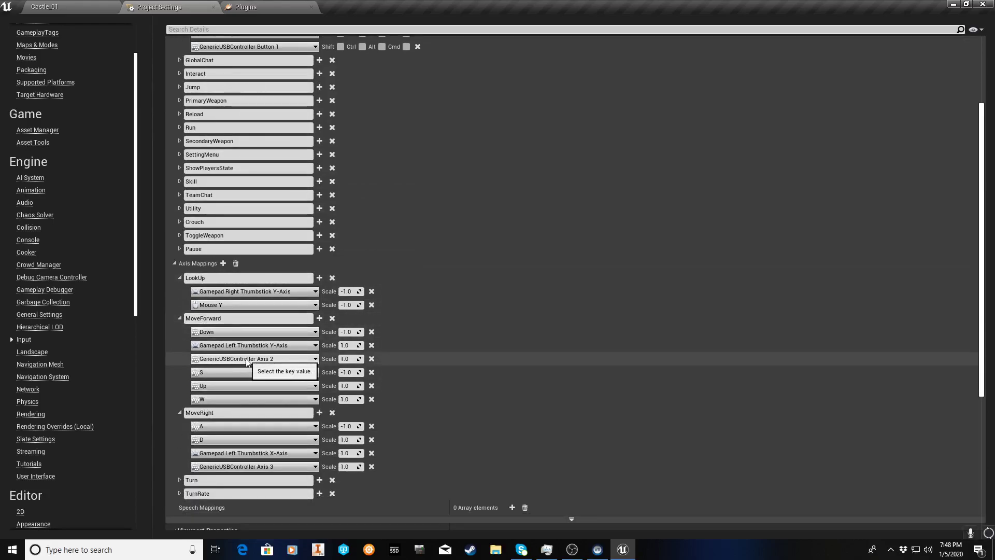
Step: Add an empty key slot to MoveForward, browse the GenericUSBController keys, and close the list unchosen
click(319, 319)
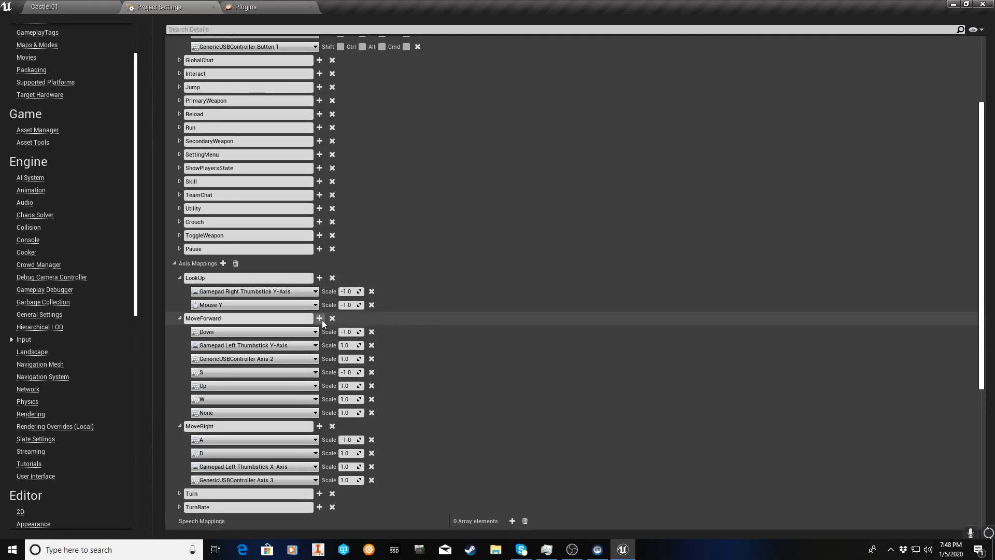
click(313, 413)
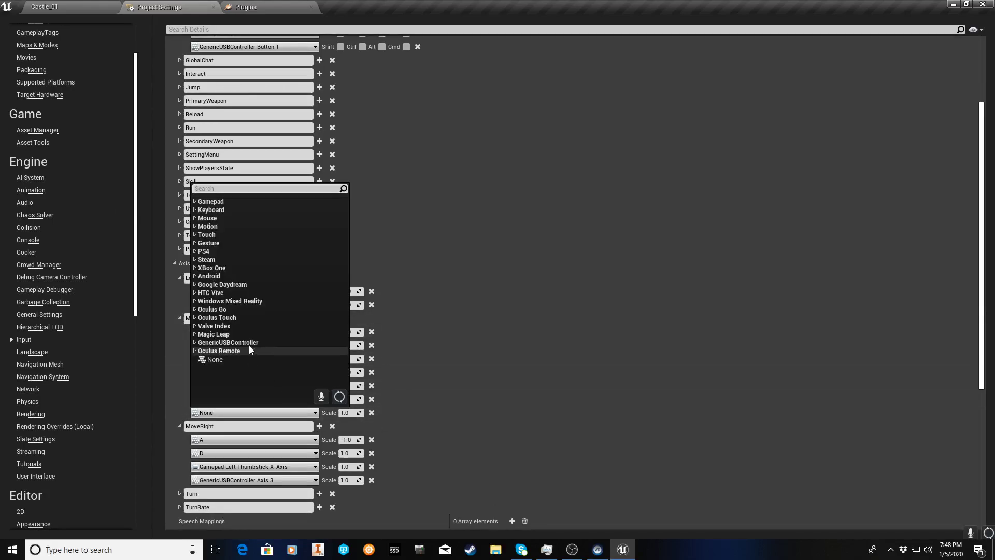
click(194, 342)
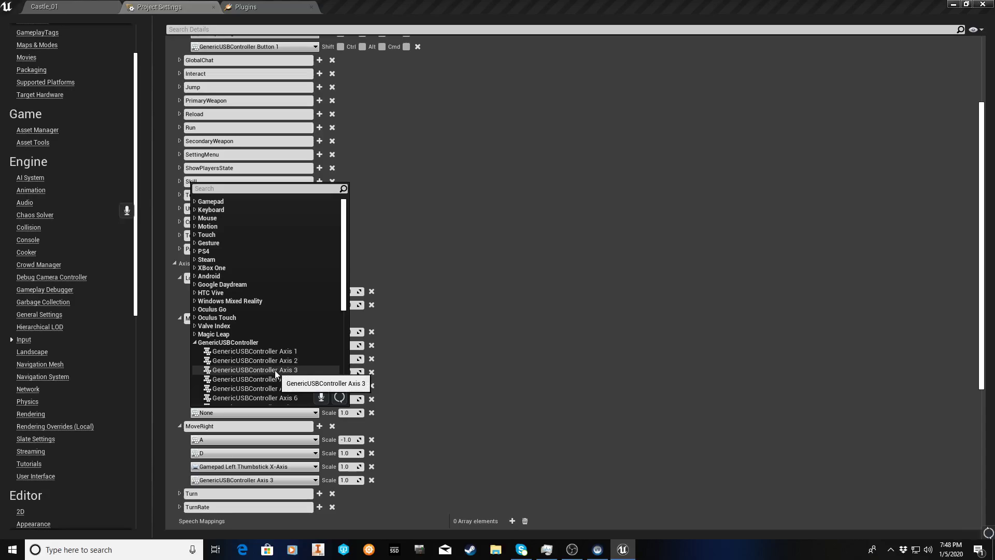
click(442, 341)
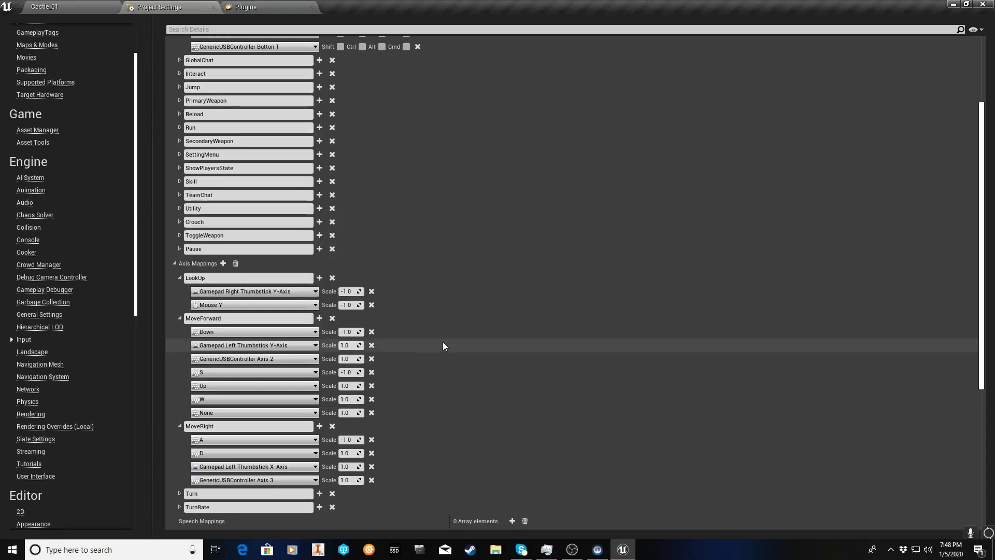
click(346, 359)
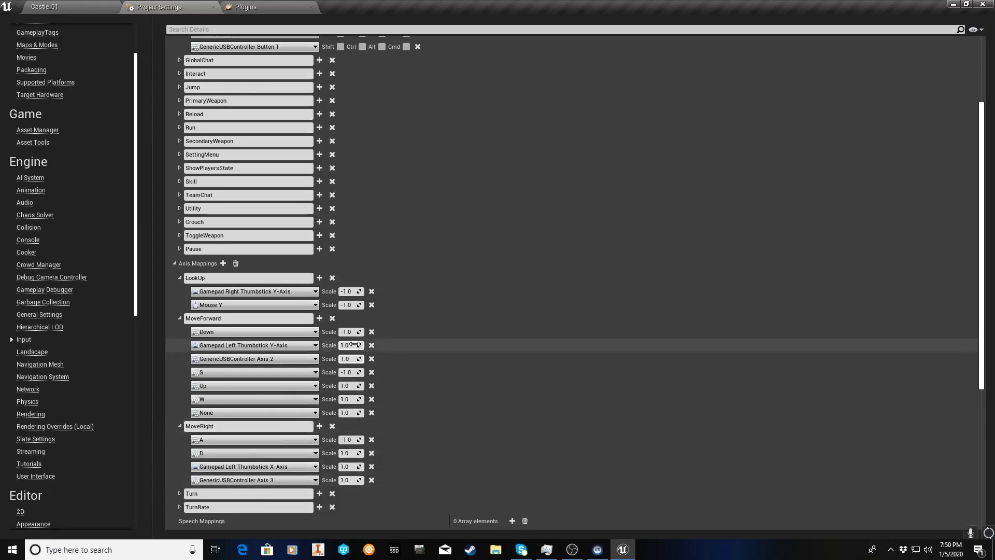
Step: Save all in the Castle_01 level and launch it in server and client preview windows
scroll(207, 135, up, 3)
click(86, 7)
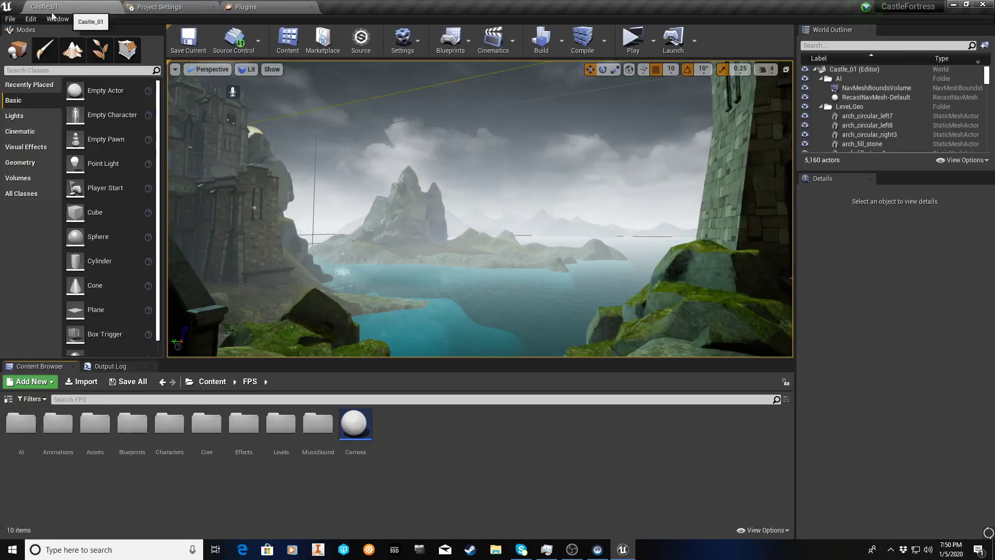
click(10, 19)
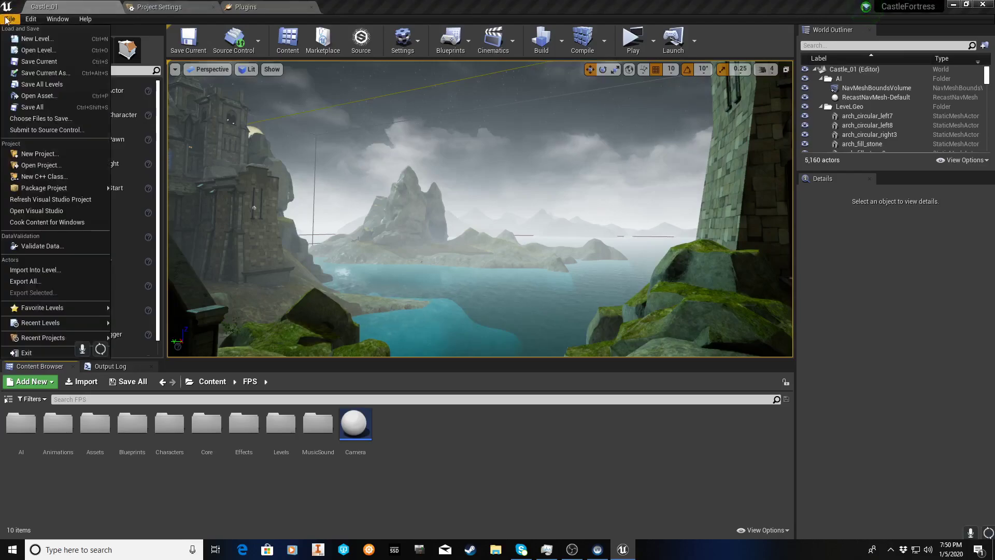
click(31, 107)
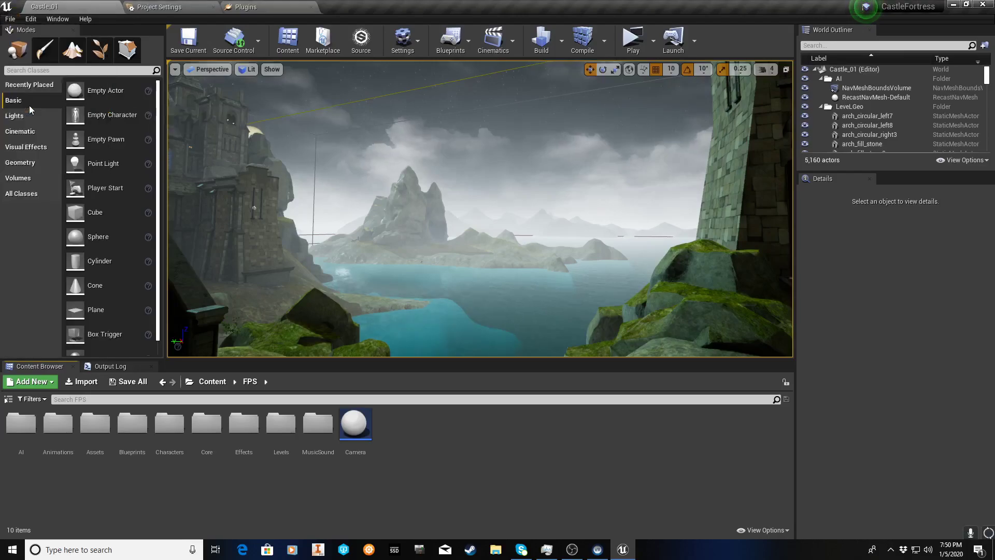
click(634, 40)
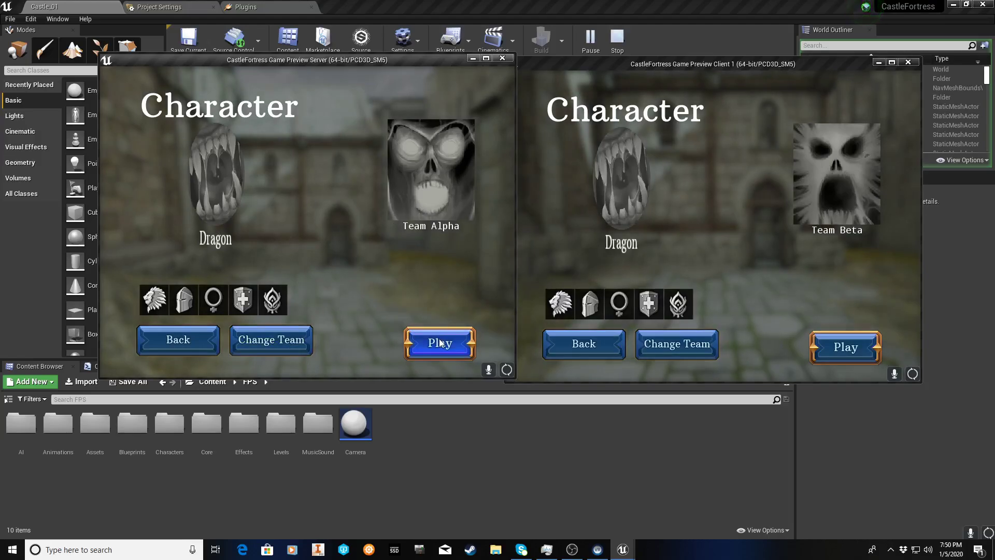
Step: Keep the server player on Team Alpha, pick the Dragon character, and start its match
click(270, 344)
click(271, 345)
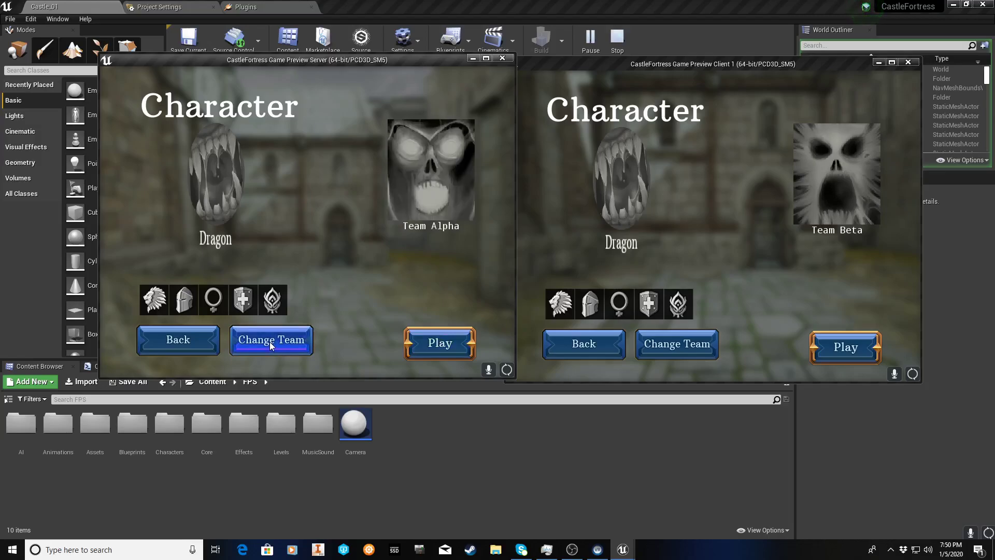
click(176, 304)
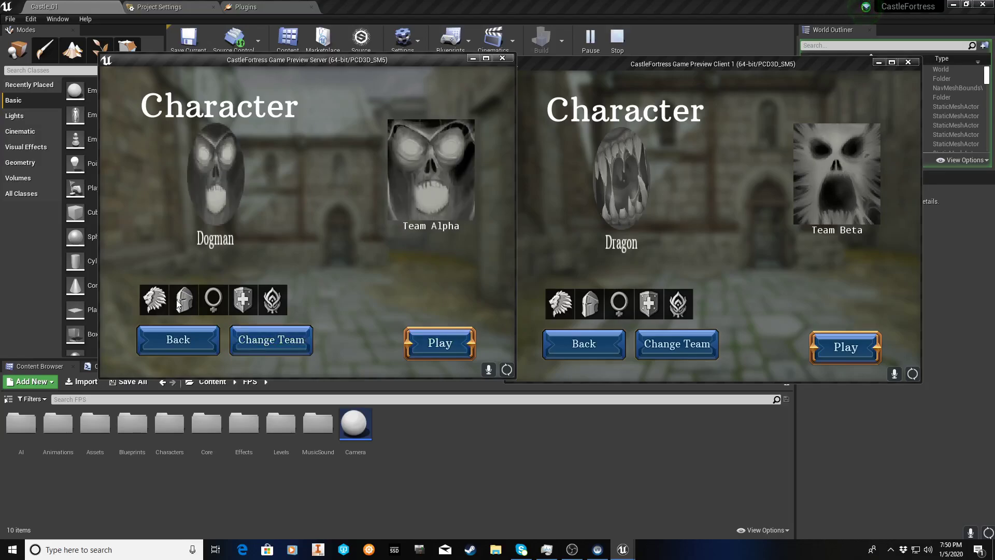
click(205, 305)
click(276, 309)
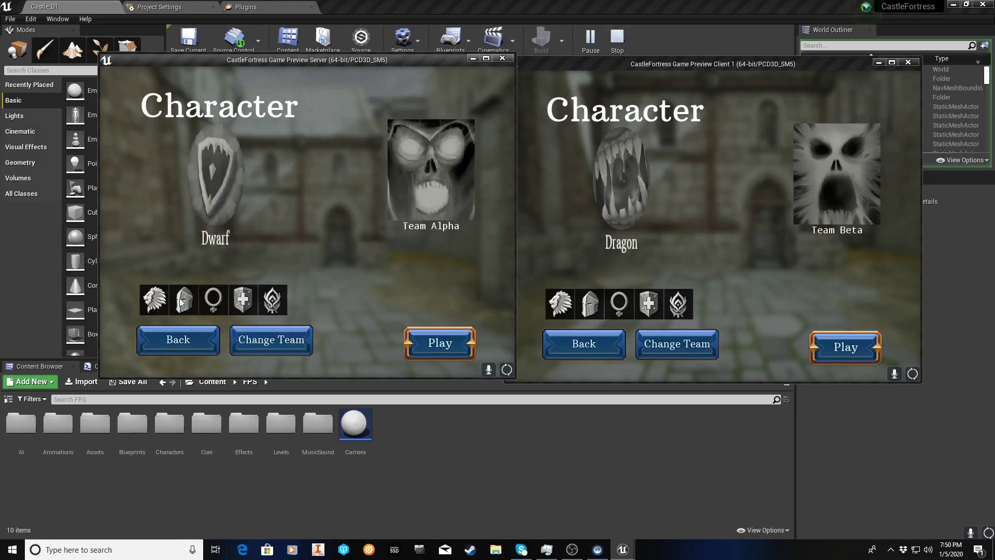
click(163, 297)
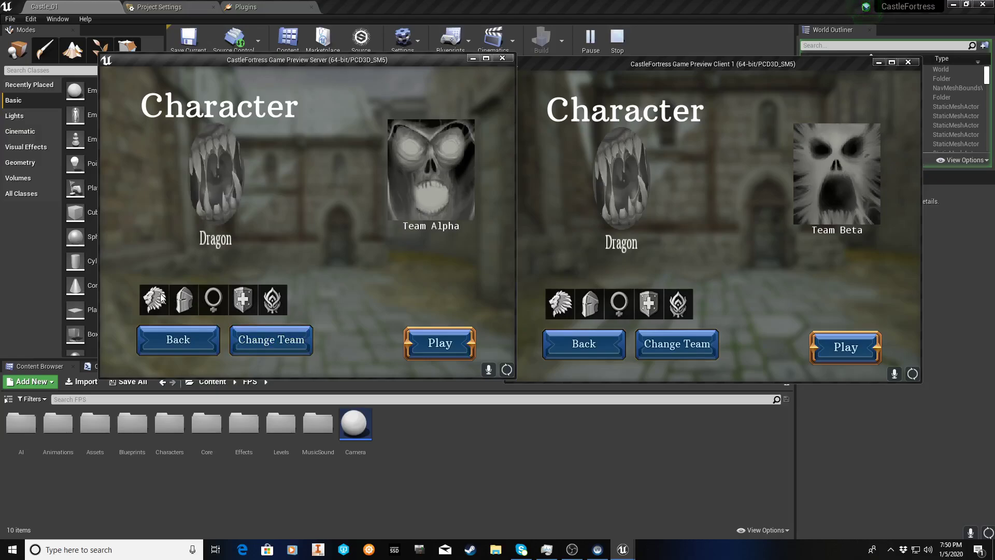
click(429, 346)
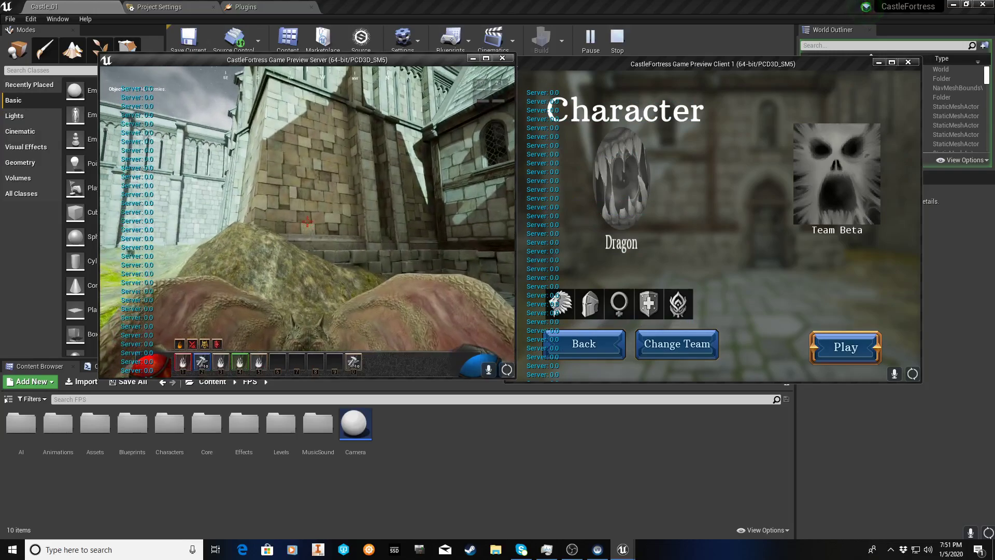
Step: Fire two blasts from the server's dragon
click(307, 222)
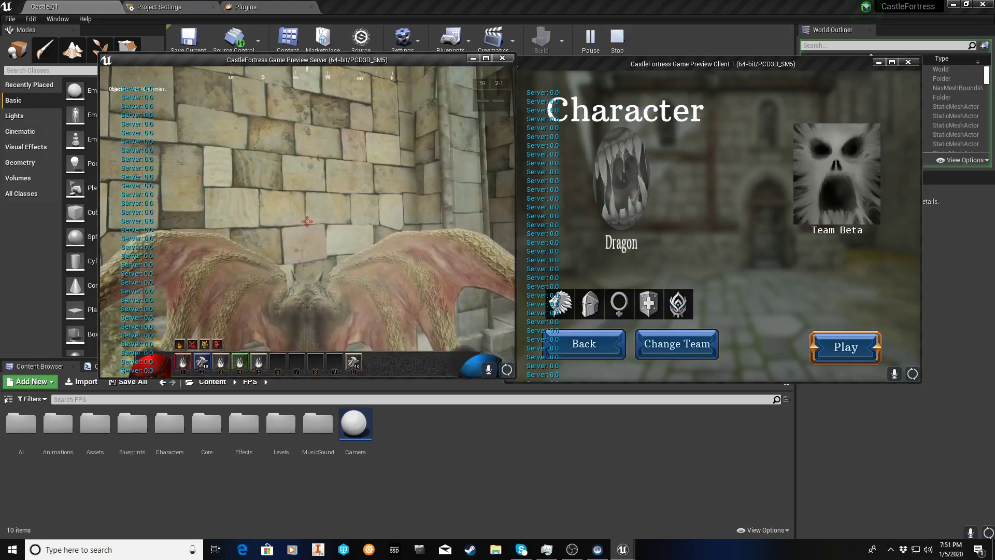
click(308, 221)
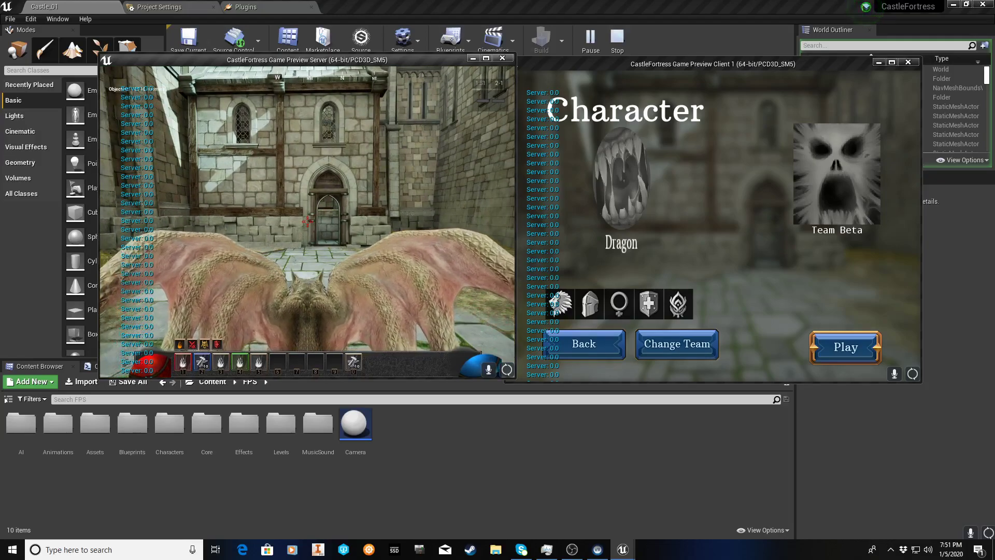
Step: Move Client 1 to Team Alpha and start its game
key(alt+Tab)
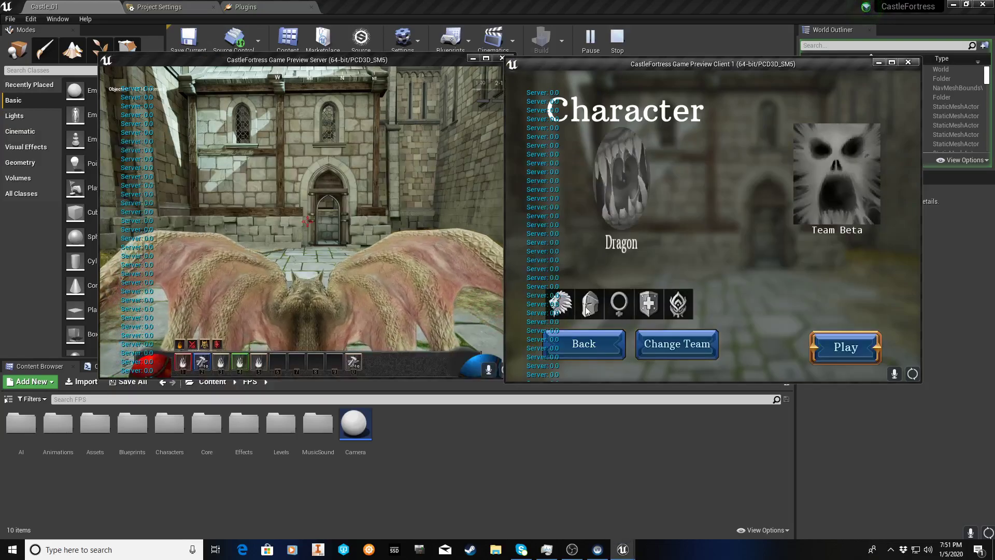
click(679, 348)
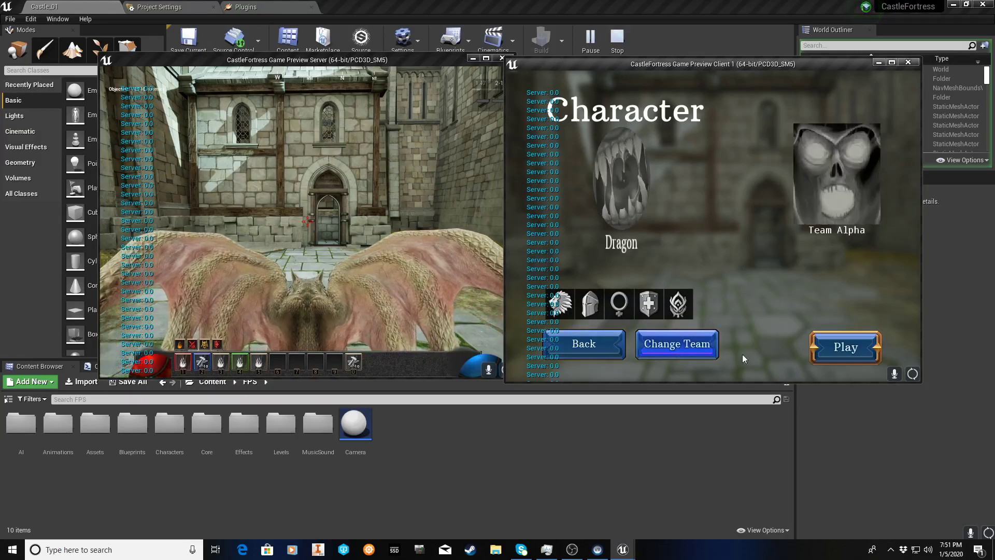
click(841, 352)
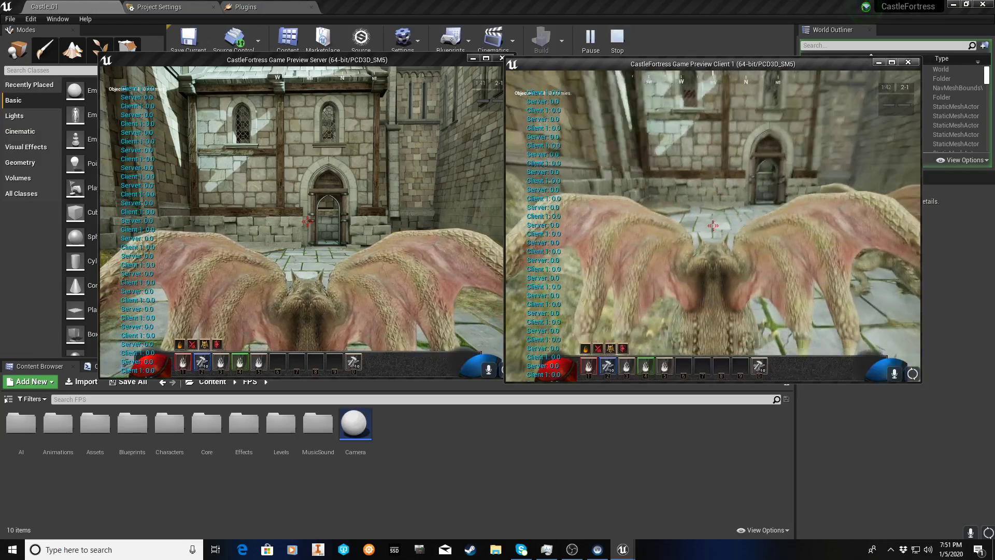
Step: Fly Client 1's dragon toward the castle firing three fireballs, then stop the play session
key(w)
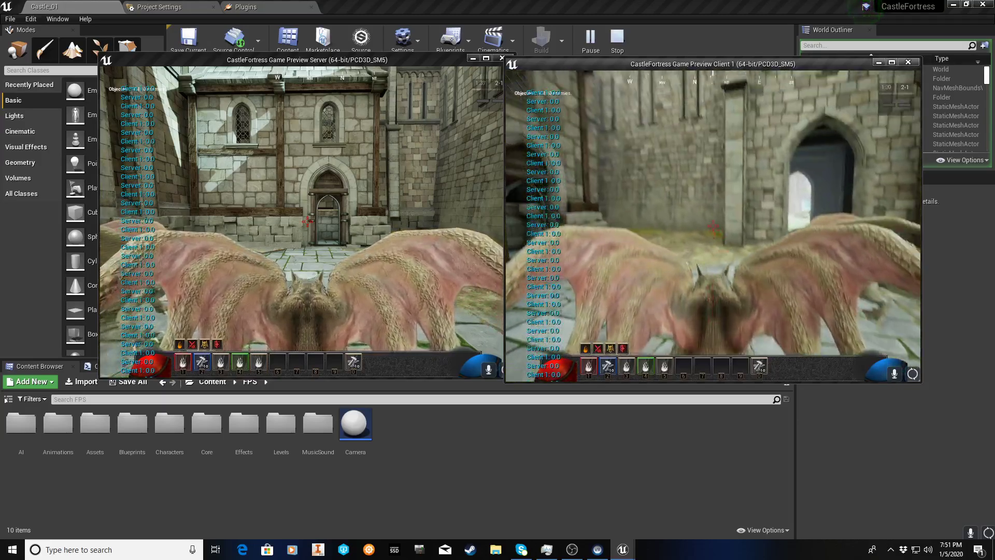
click(714, 226)
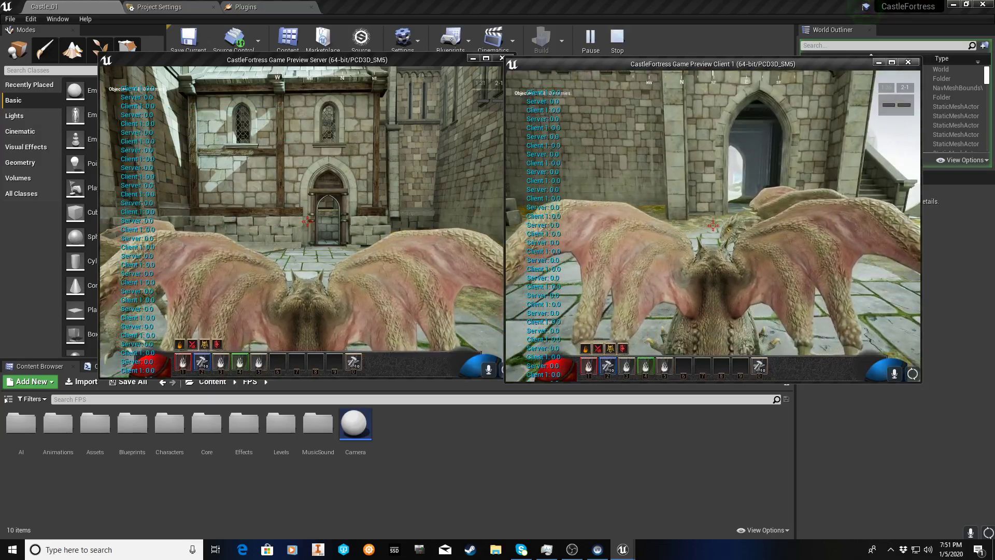
key(w)
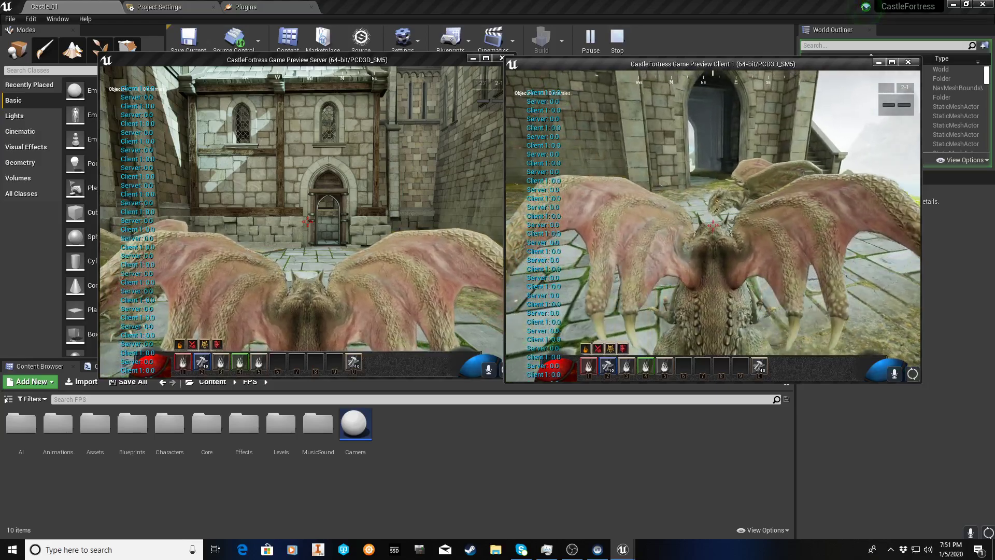
key(shift)
click(713, 226)
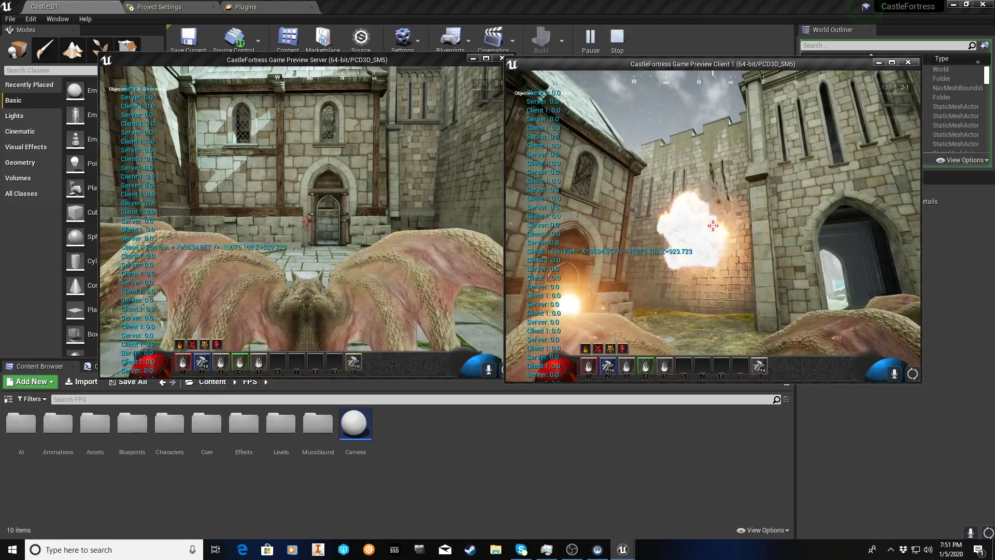
click(713, 226)
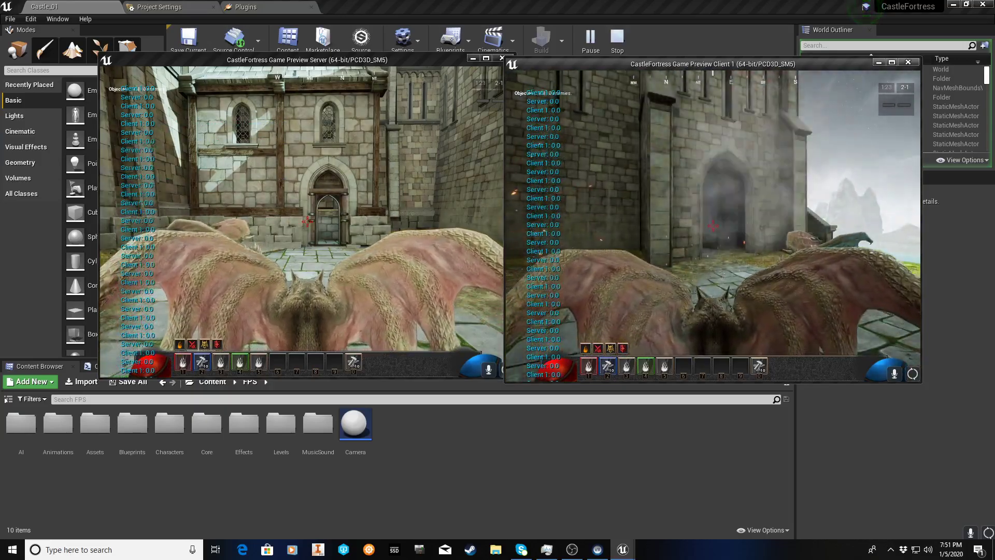
key(shift+F1)
click(624, 230)
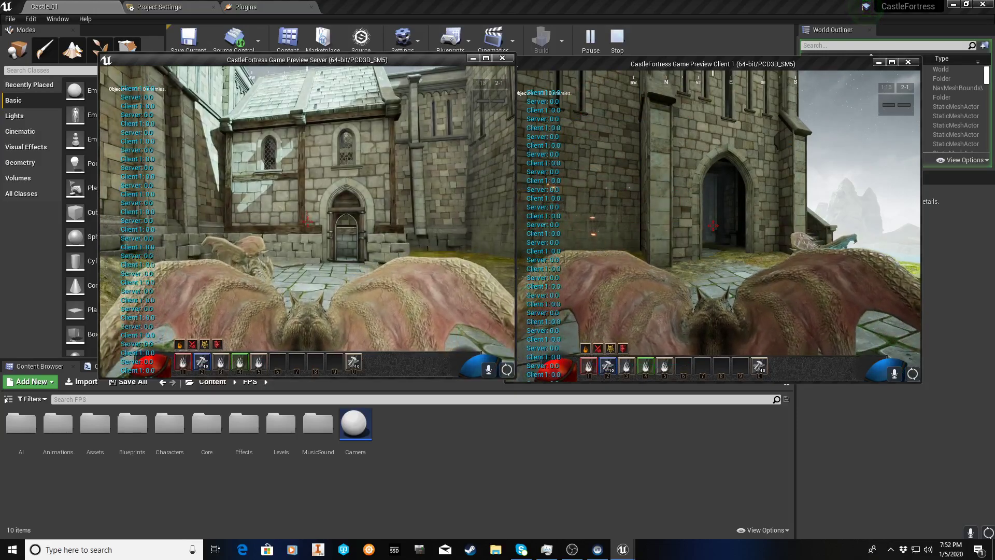
key(Escape)
key(Escape)
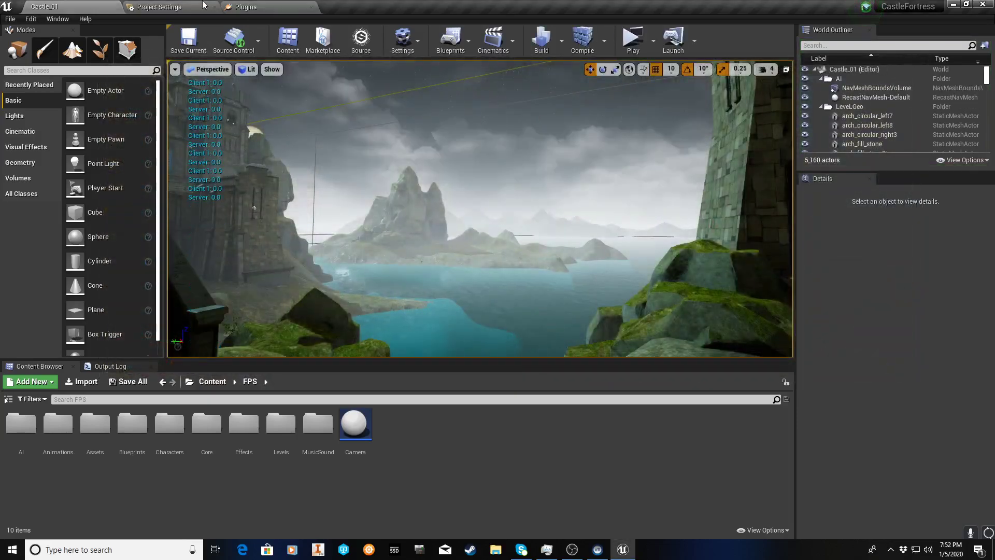
Step: Show the Input bindings in Project Settings, with Fire mapped to GenericUSBController Button 1
click(181, 8)
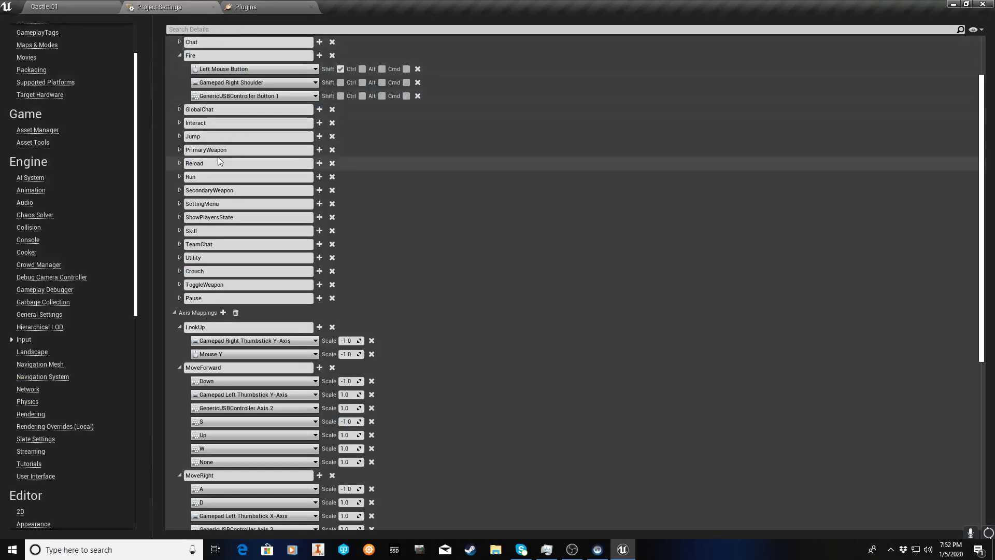
scroll(213, 148, up, 3)
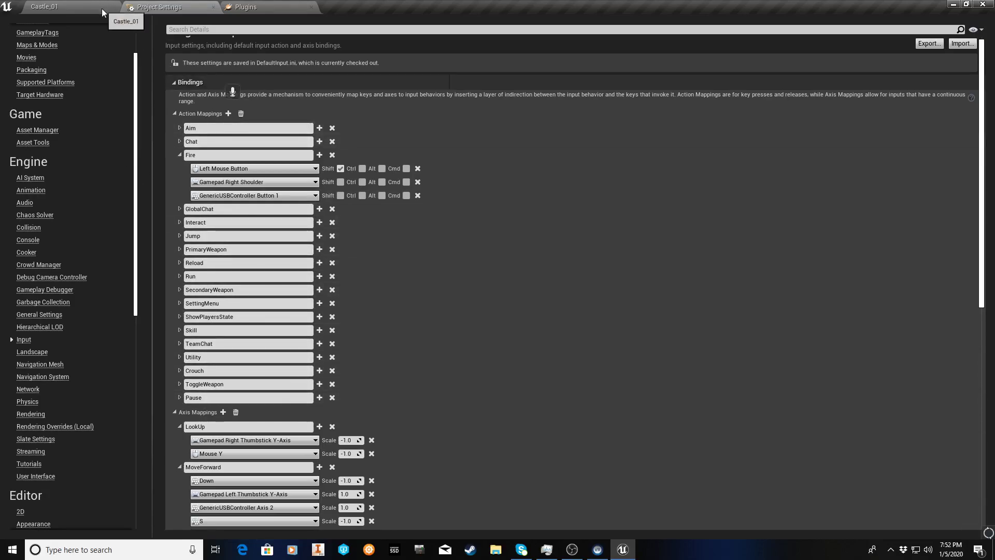
Step: Return to the Plugins list from Castle_01 and clear the 'raw' search to show all Built-In plugins
click(80, 7)
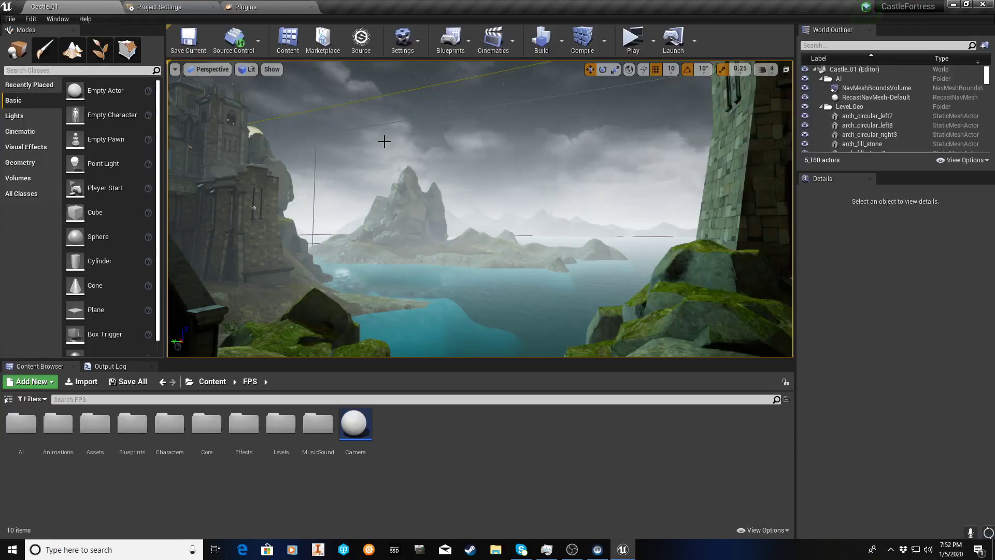
click(274, 7)
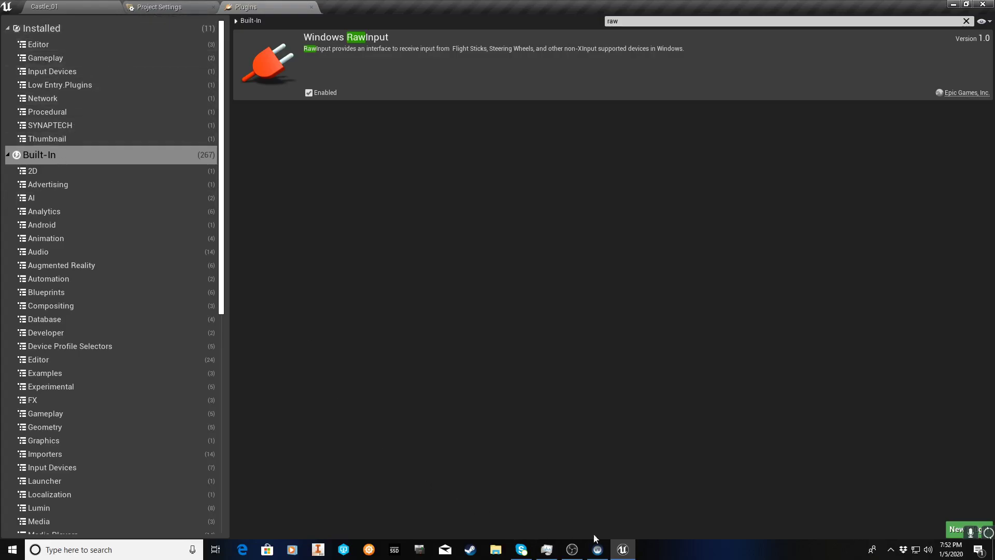
click(430, 542)
click(637, 20)
key(BackSpace)
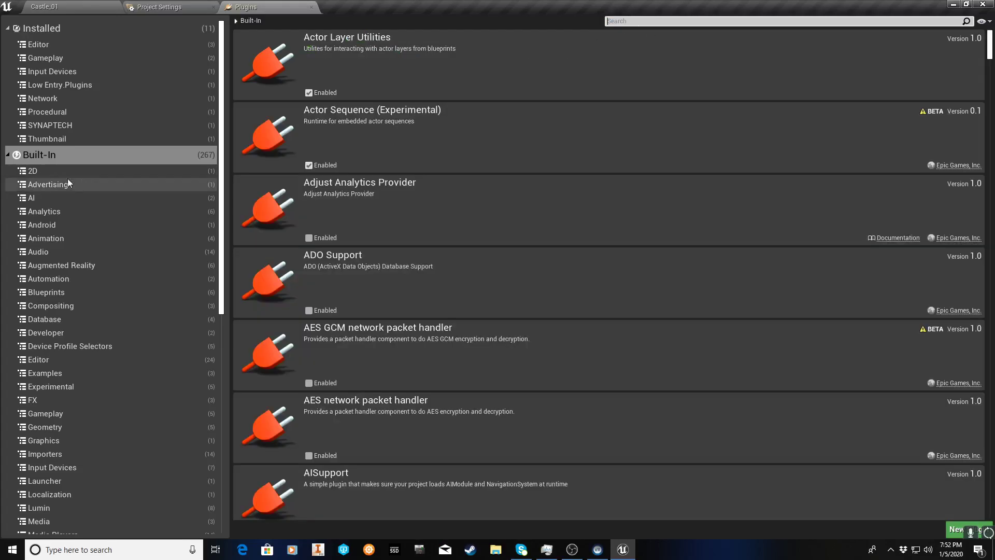